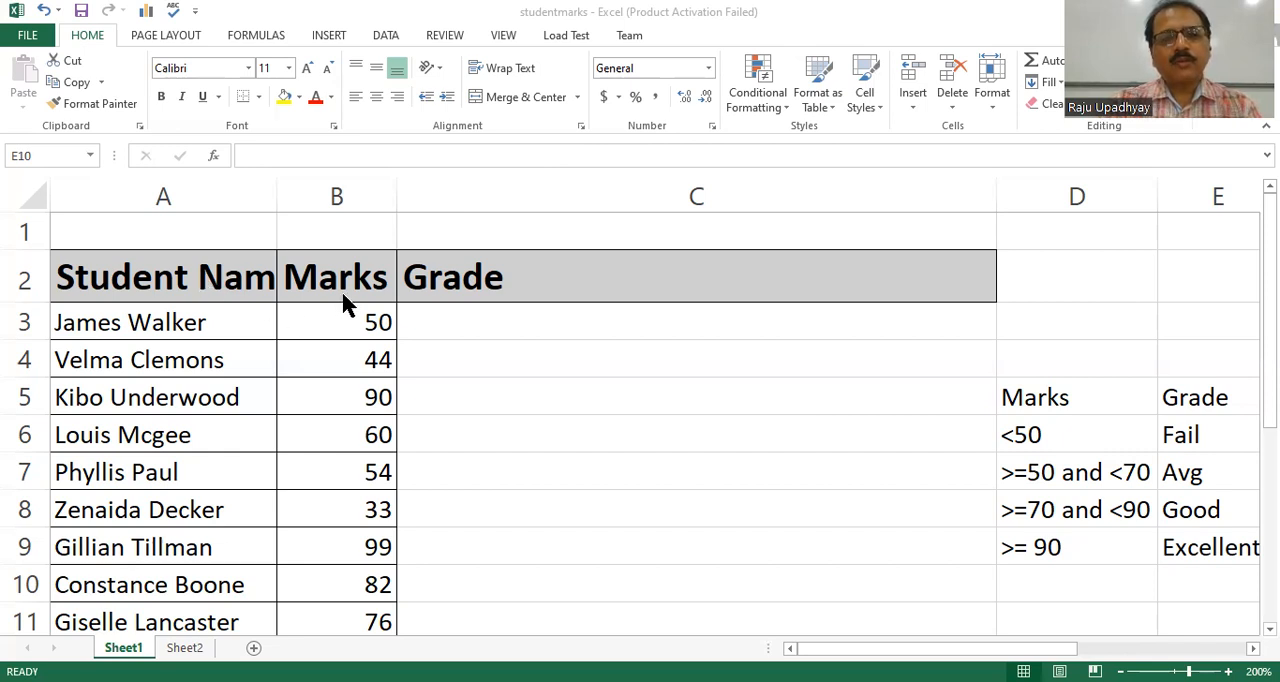
# Start an IF formula in cell C3 with the logical test B3<50.
pyautogui.click(450, 320)
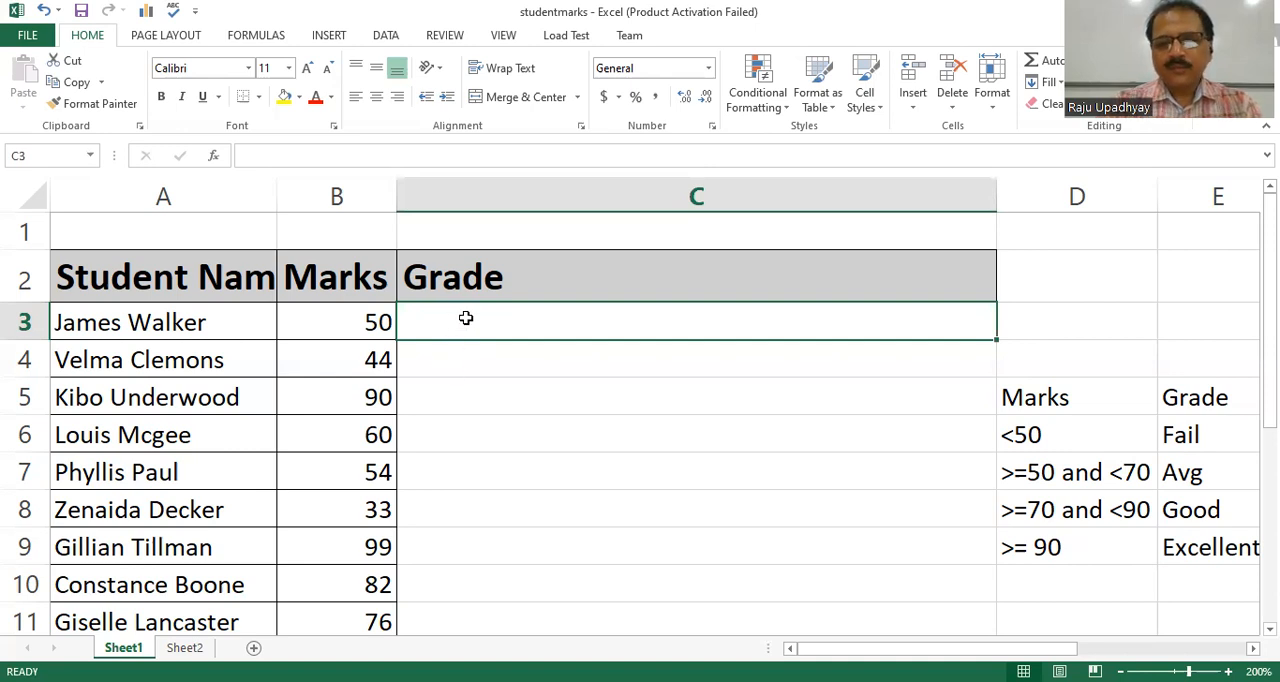
pyautogui.write('=')
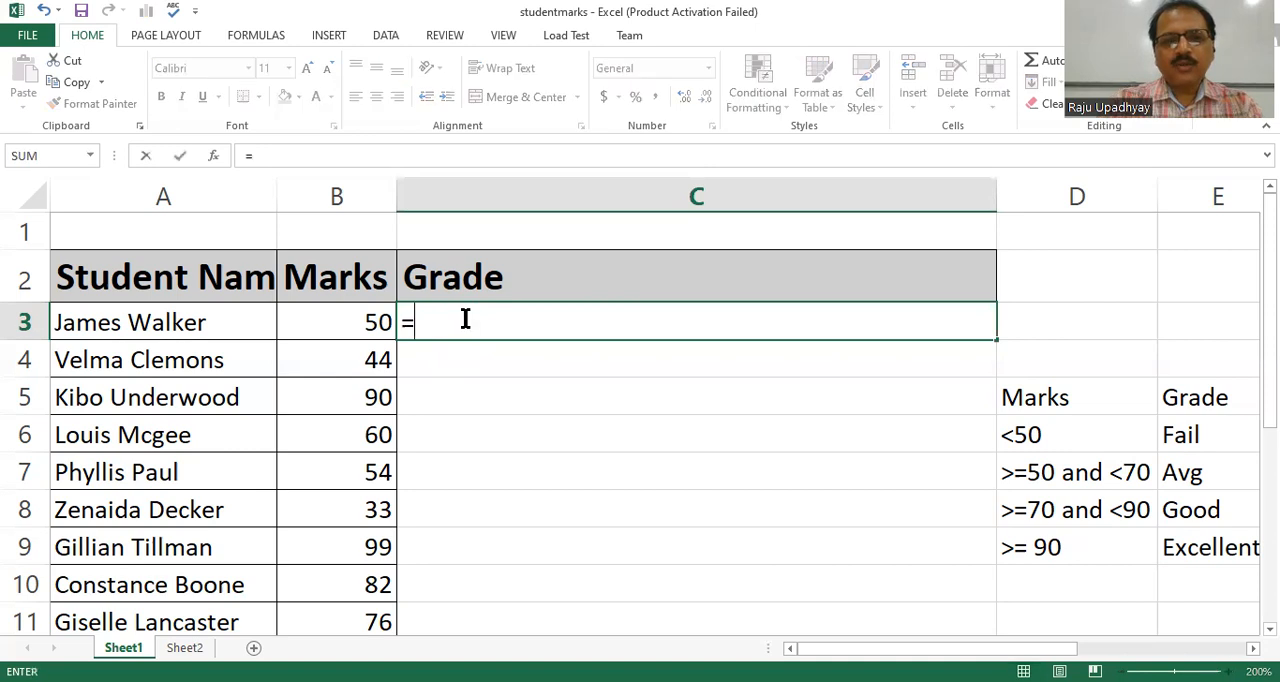
pyautogui.write('i')
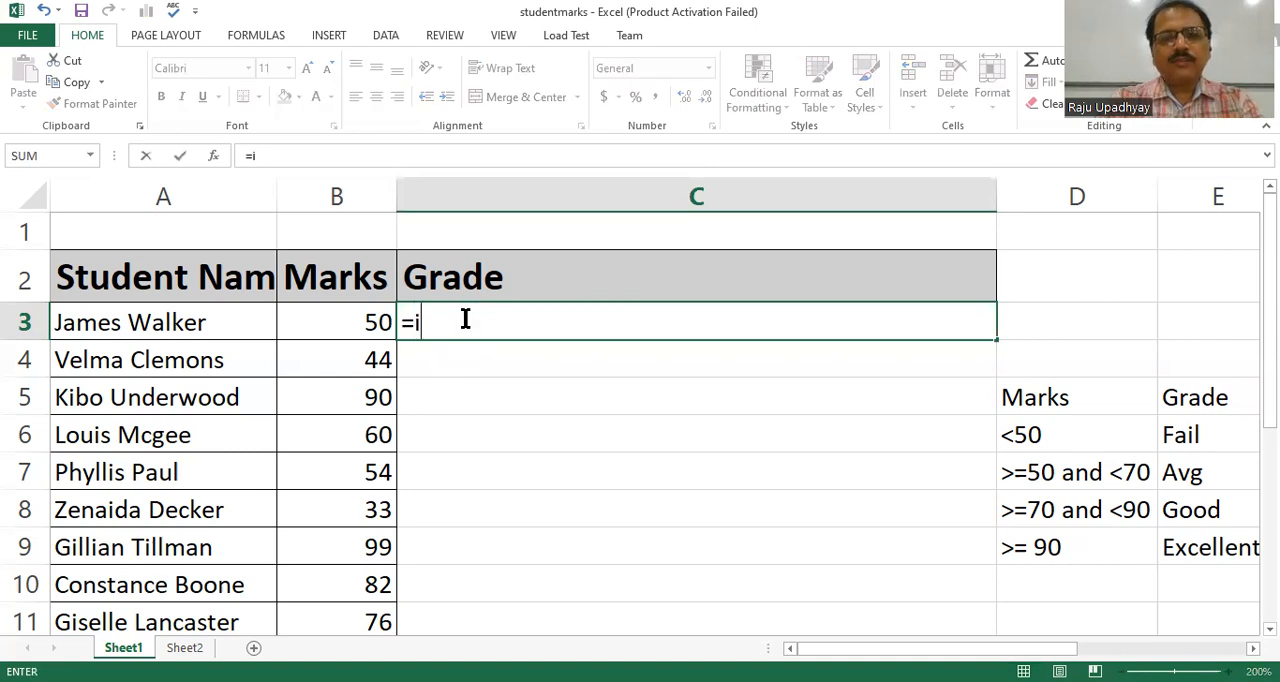
pyautogui.write('f')
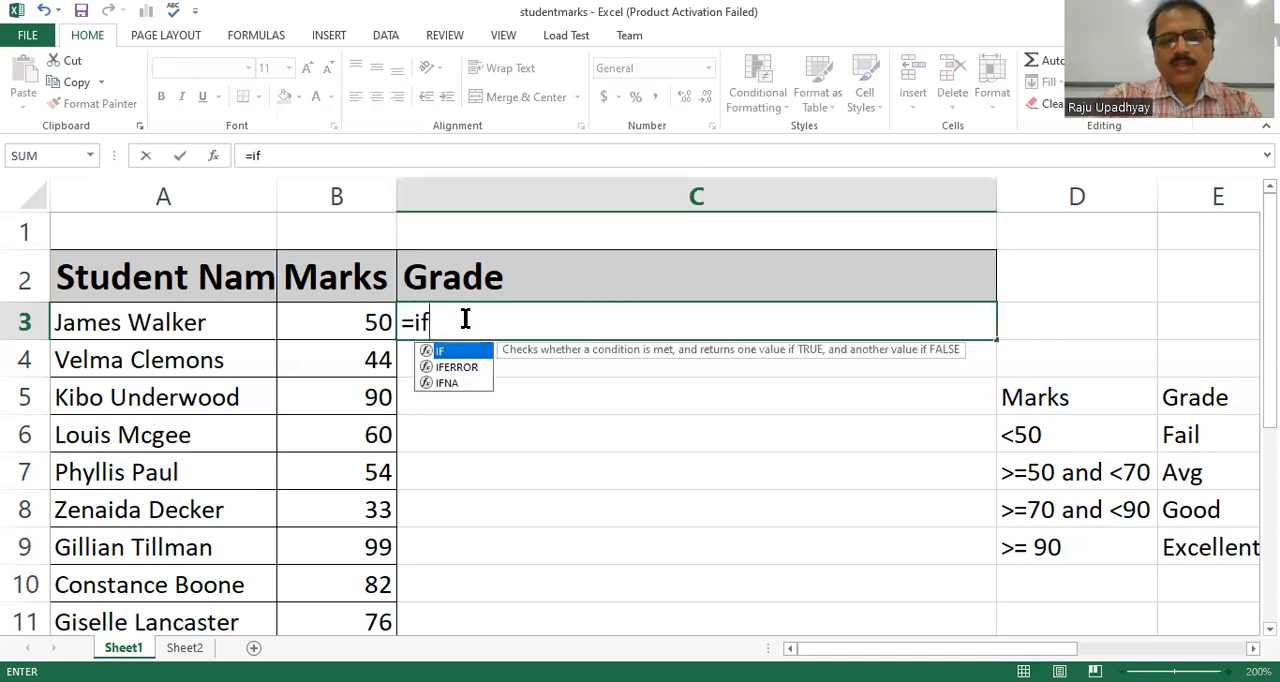
pyautogui.write('(')
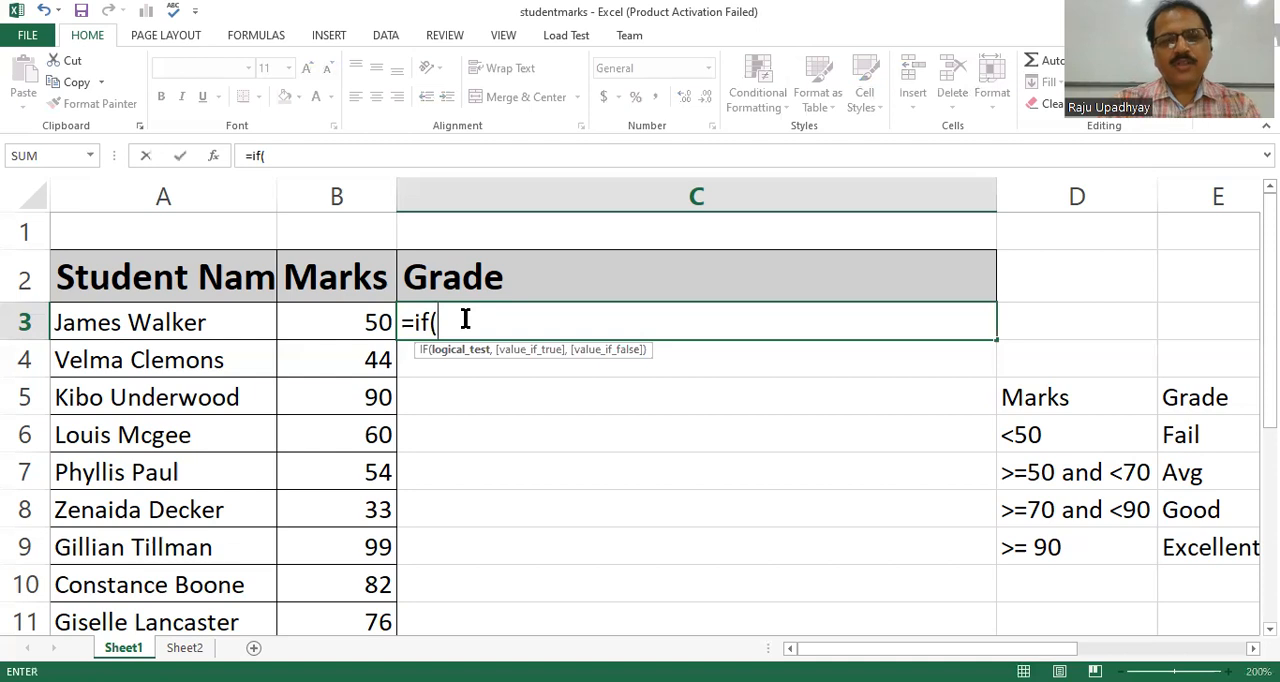
pyautogui.click(369, 322)
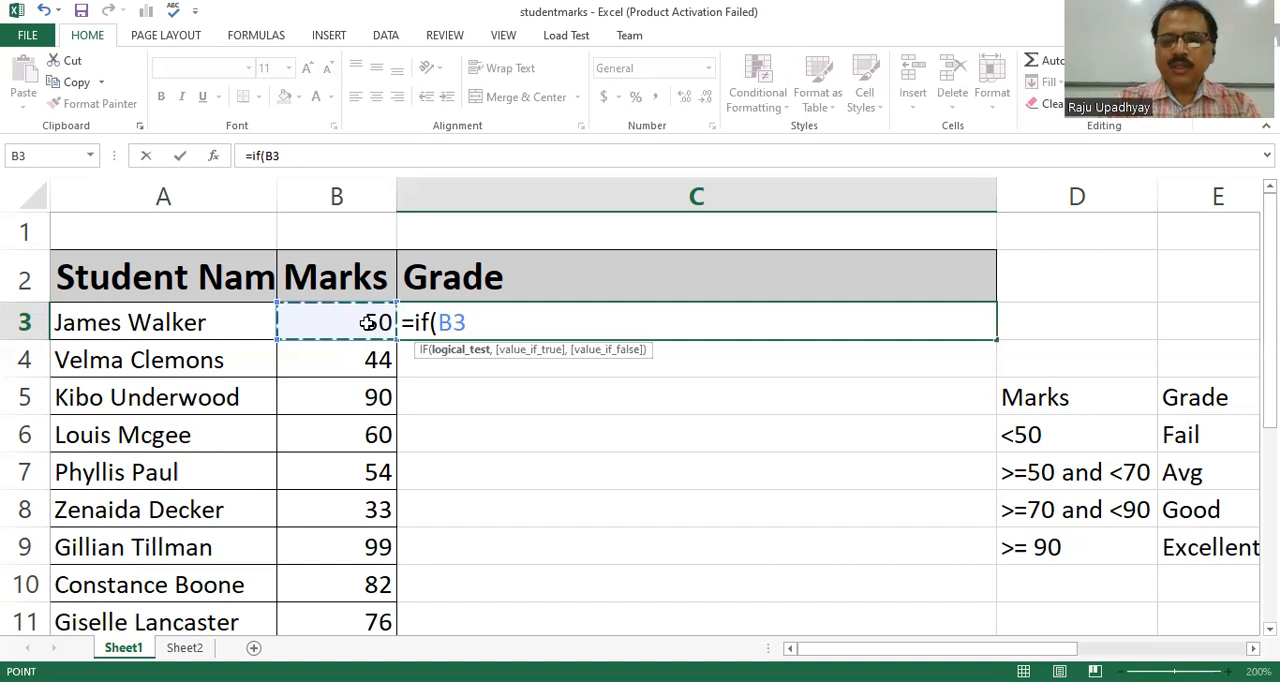
pyautogui.write('<')
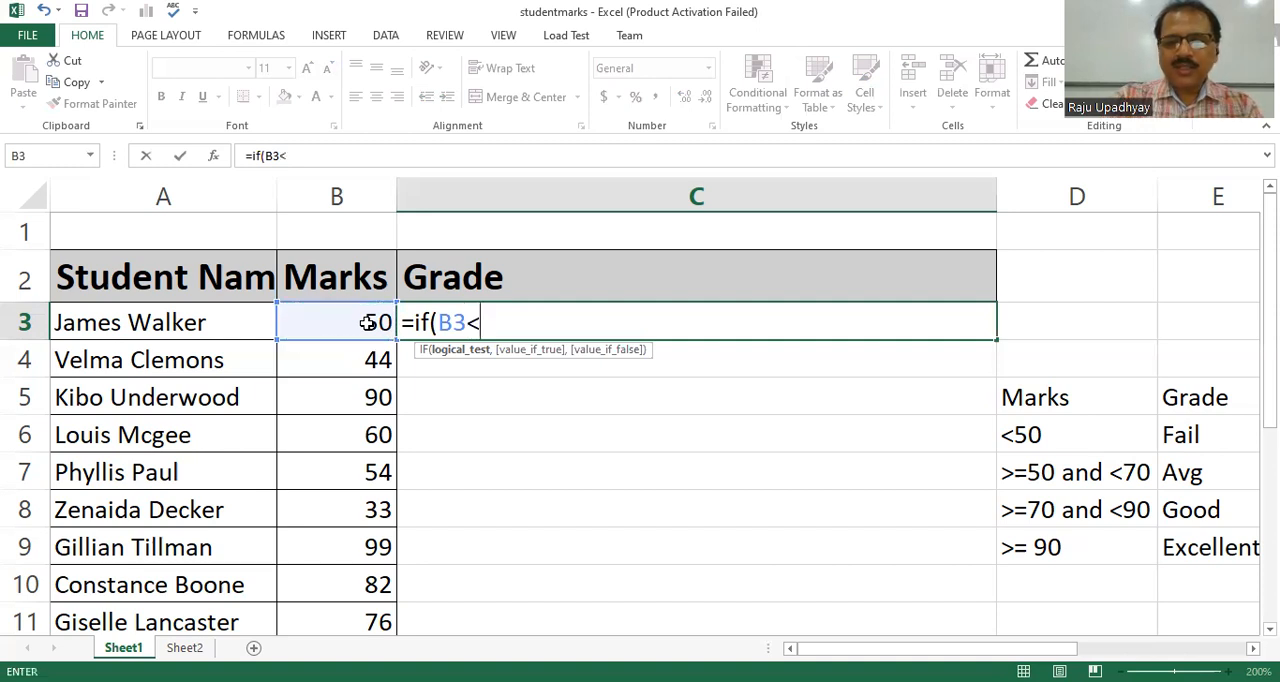
pyautogui.write('50')
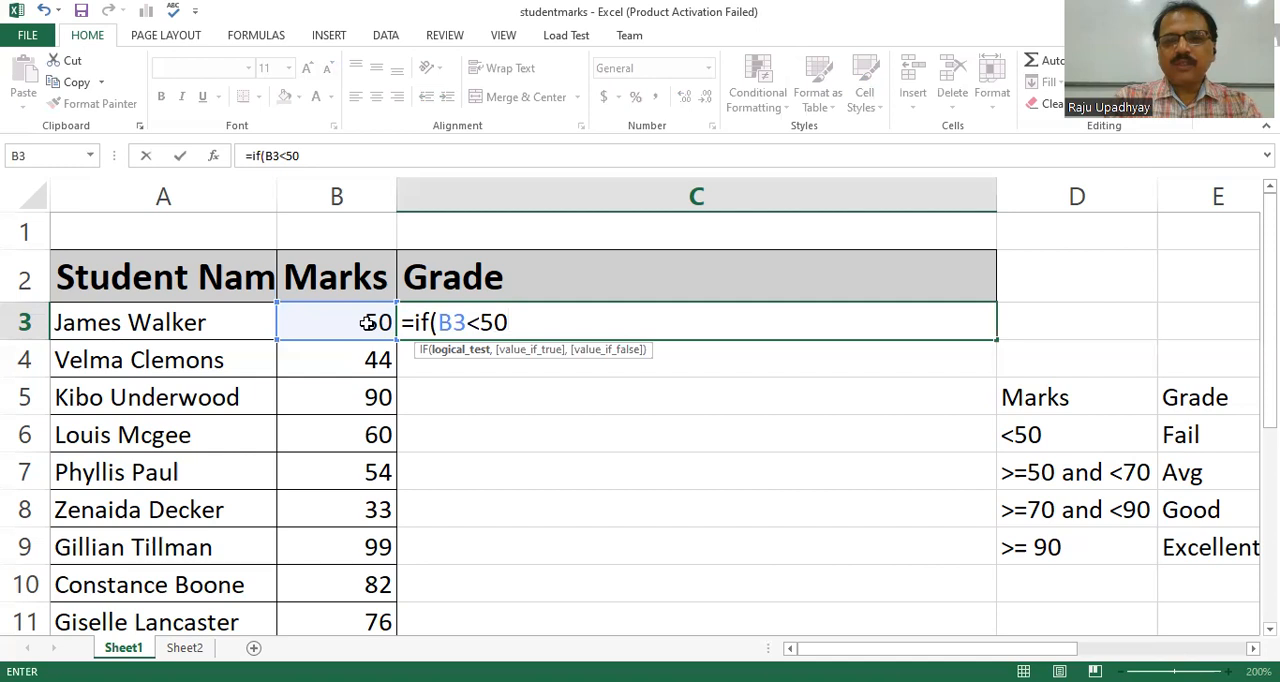
# Complete the C3 formula with "Fail" as the true value and "Pass" as the false value, and enter it.
pyautogui.write(',"')
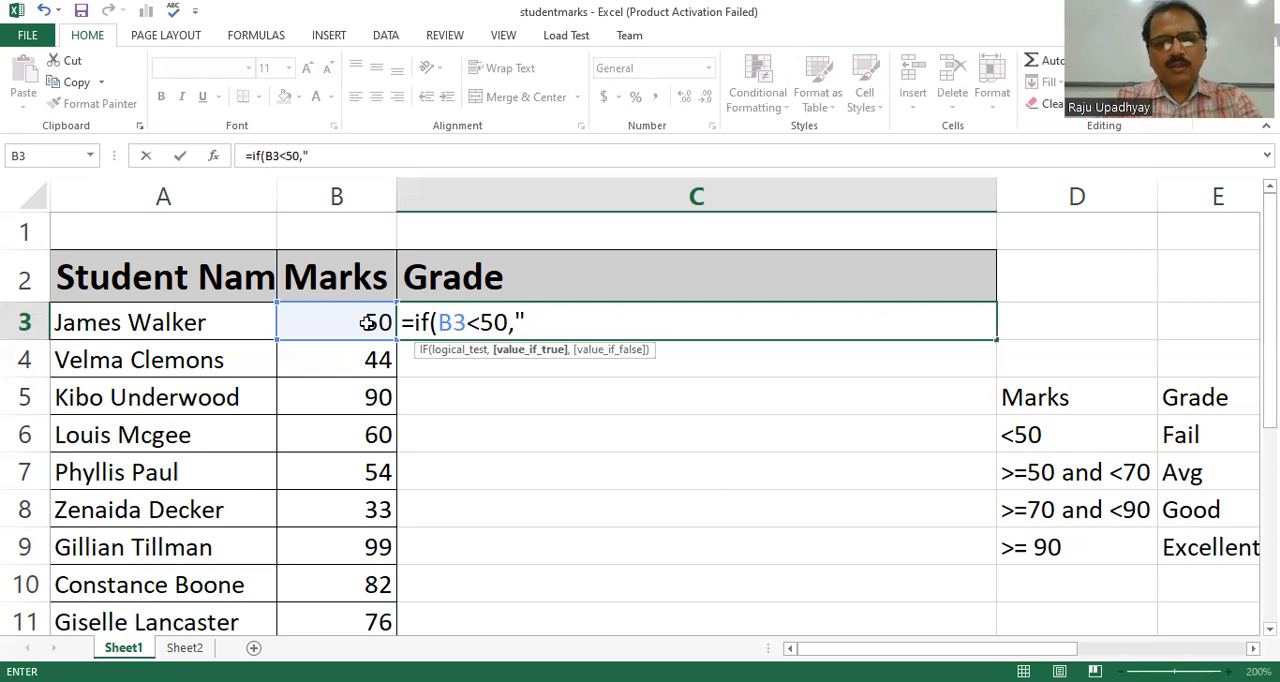
pyautogui.write('Fail')
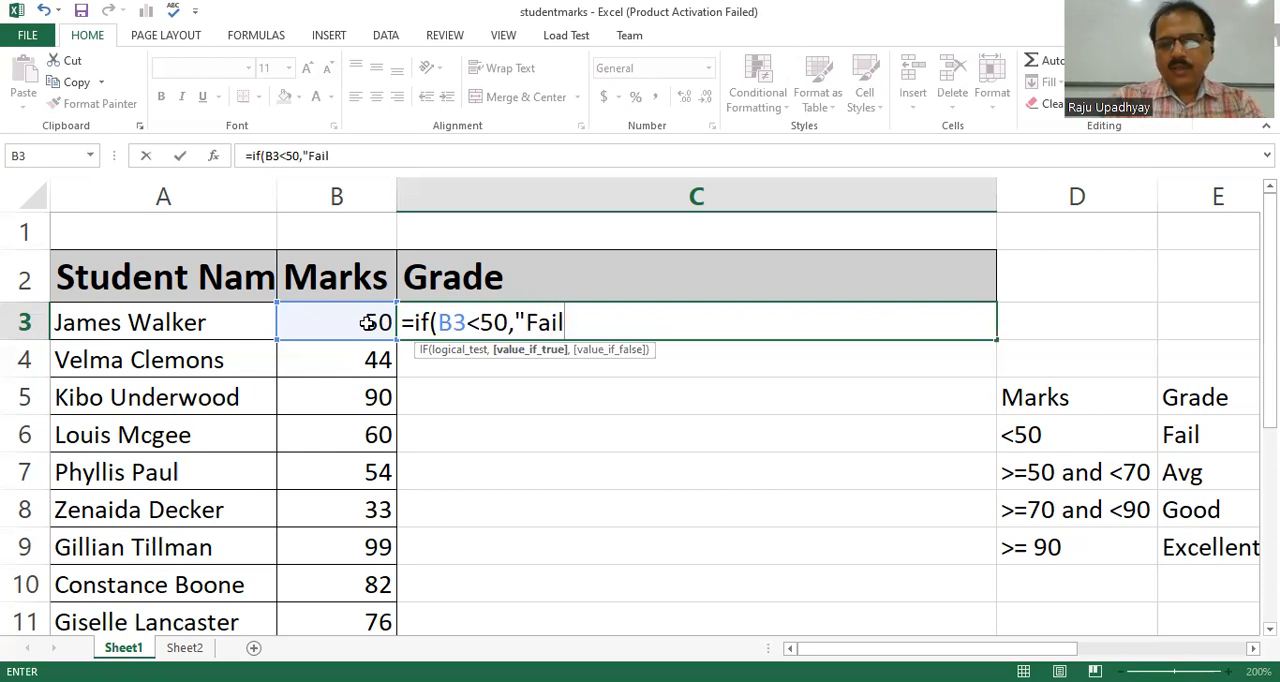
pyautogui.write('"')
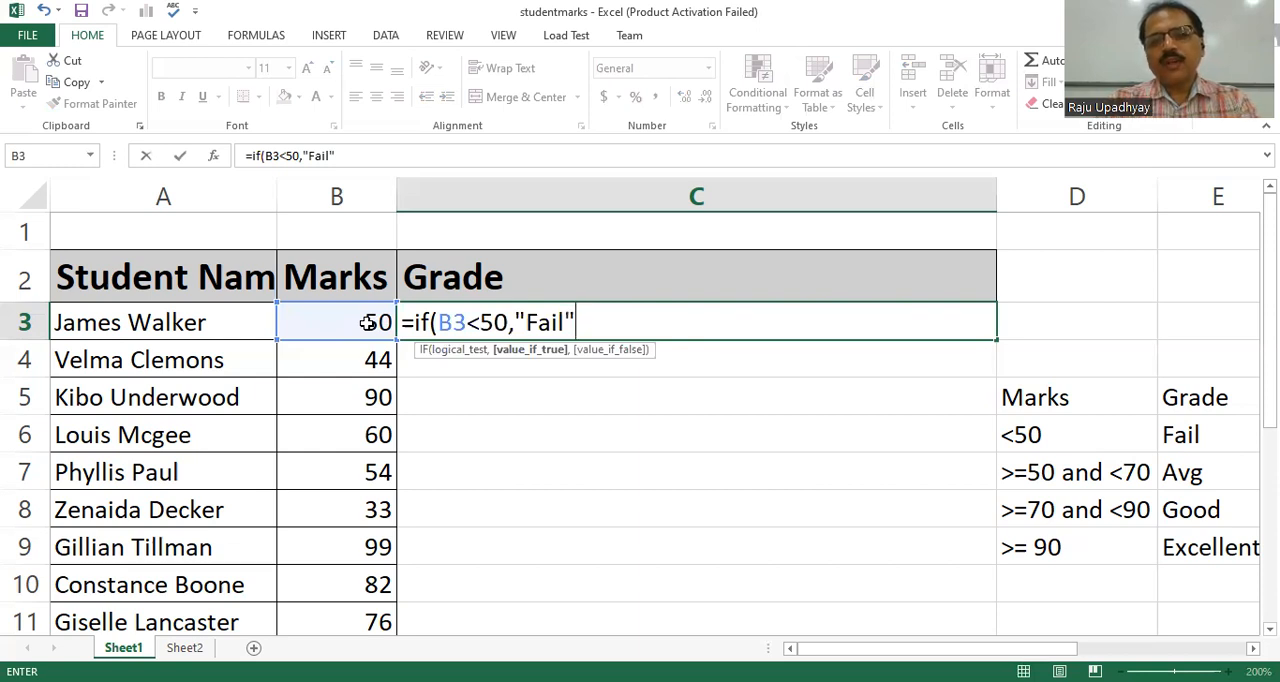
pyautogui.write(',')
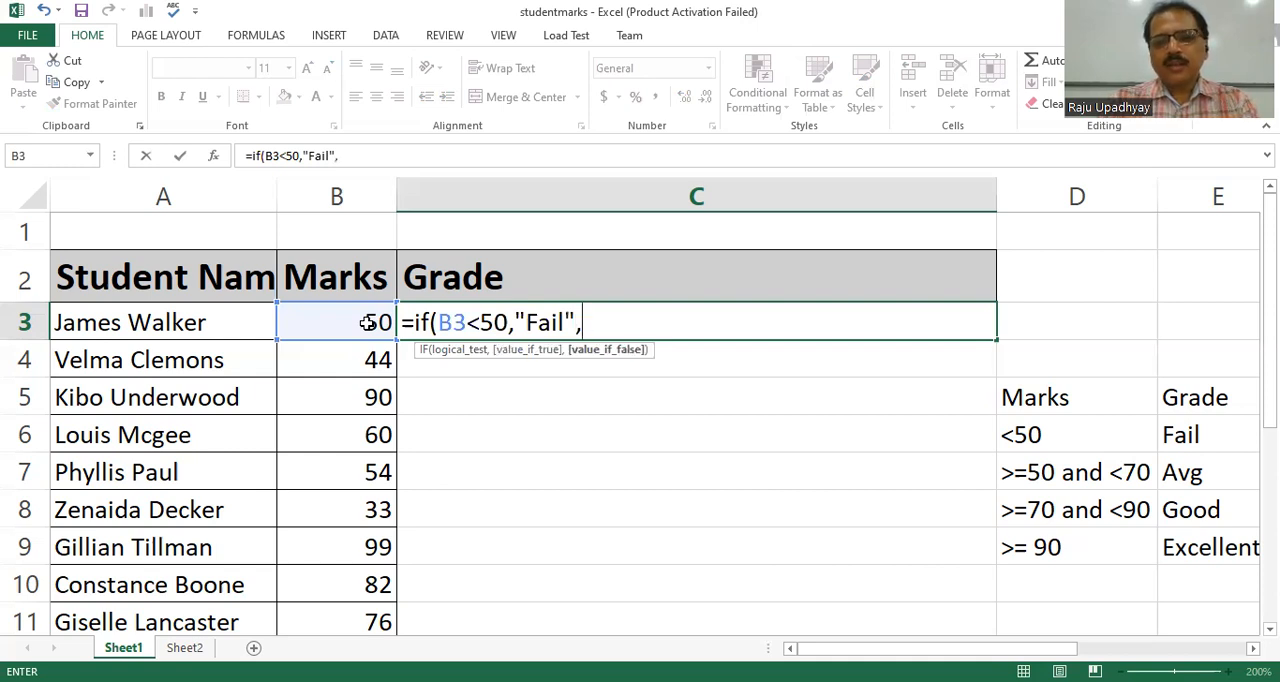
pyautogui.write('"')
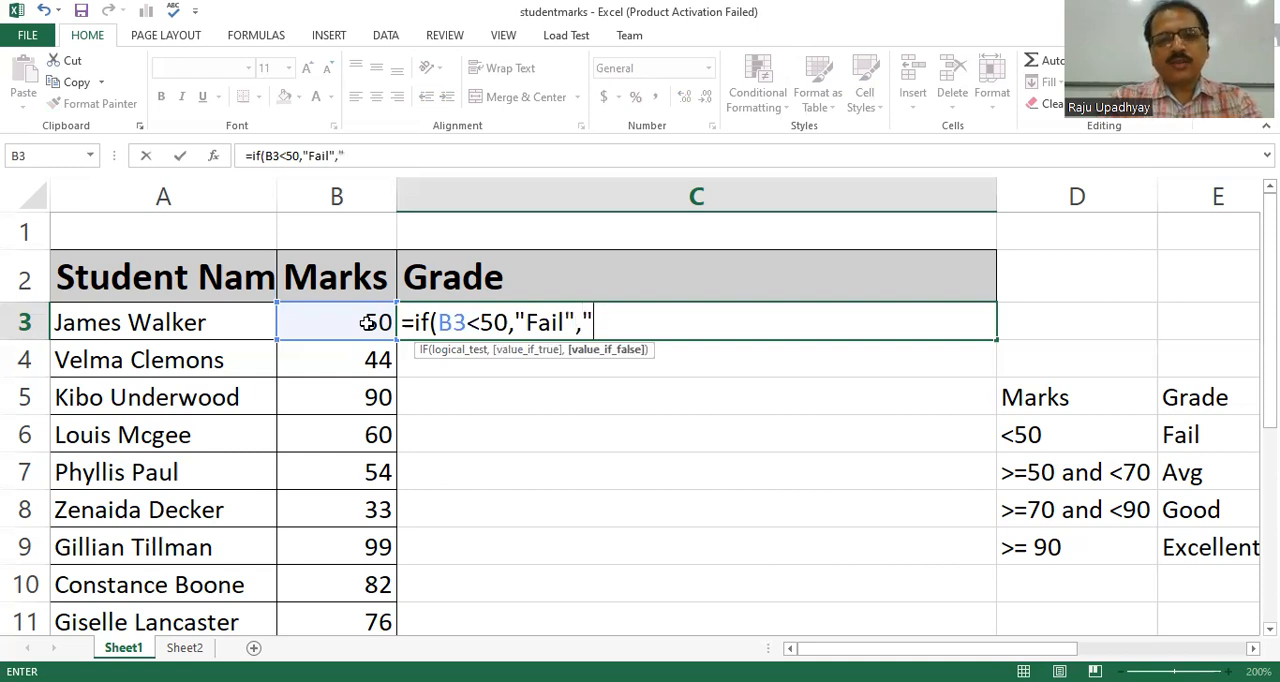
pyautogui.write('Pass')
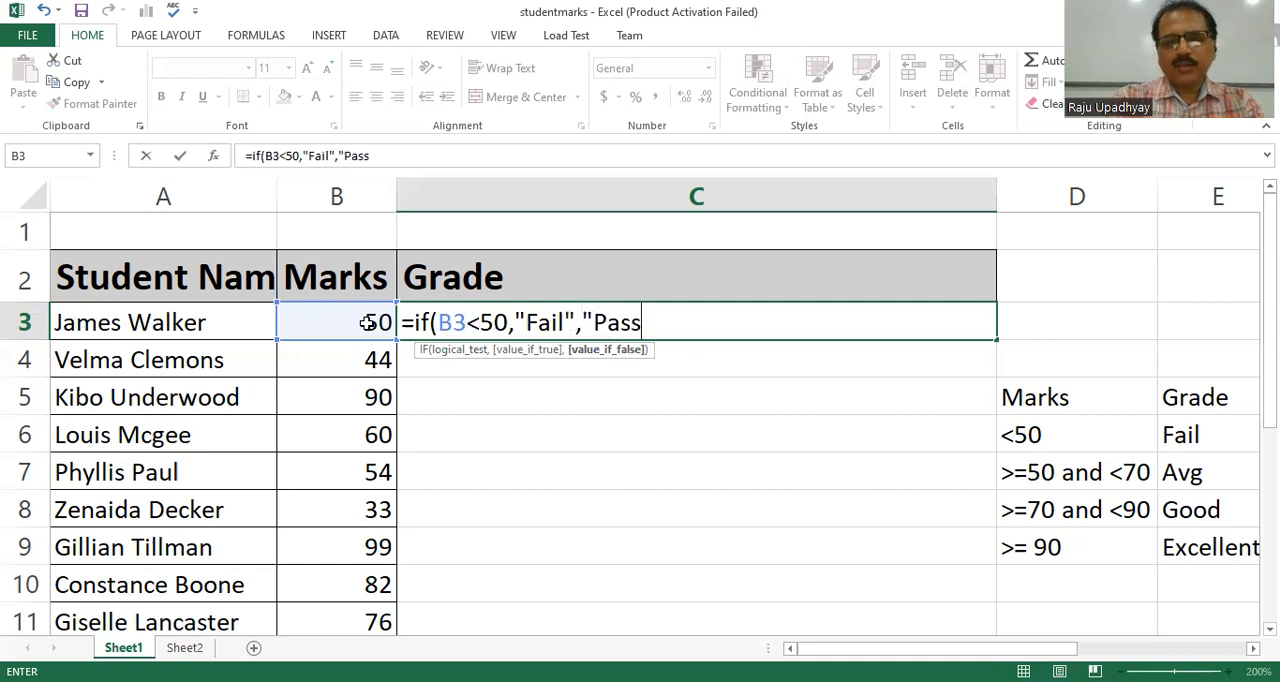
pyautogui.write('"')
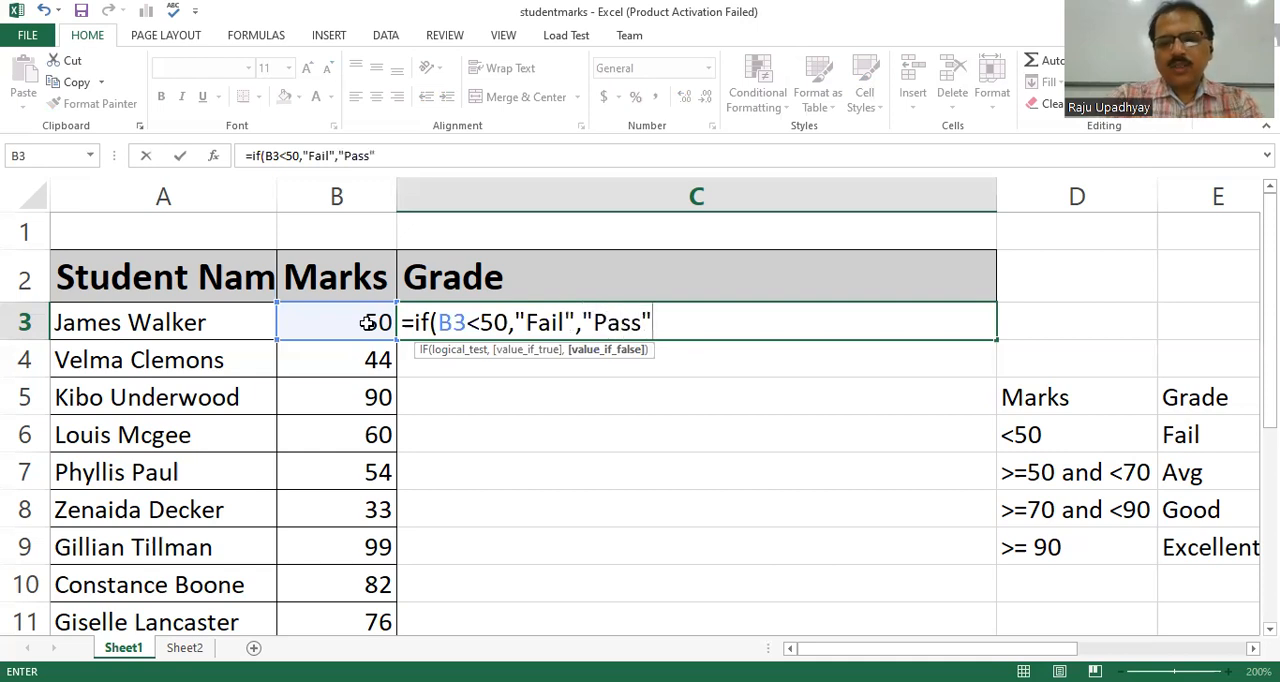
pyautogui.write(')')
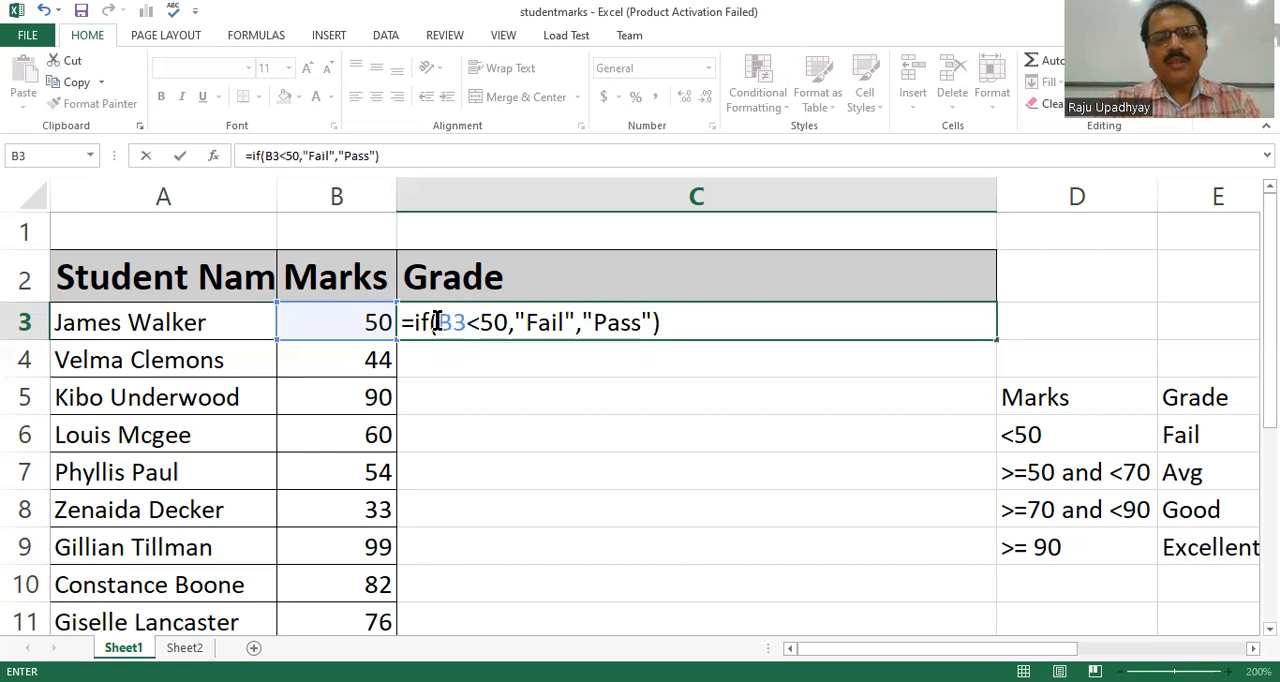
pyautogui.moveTo(438, 322); pyautogui.dragTo(507, 322)
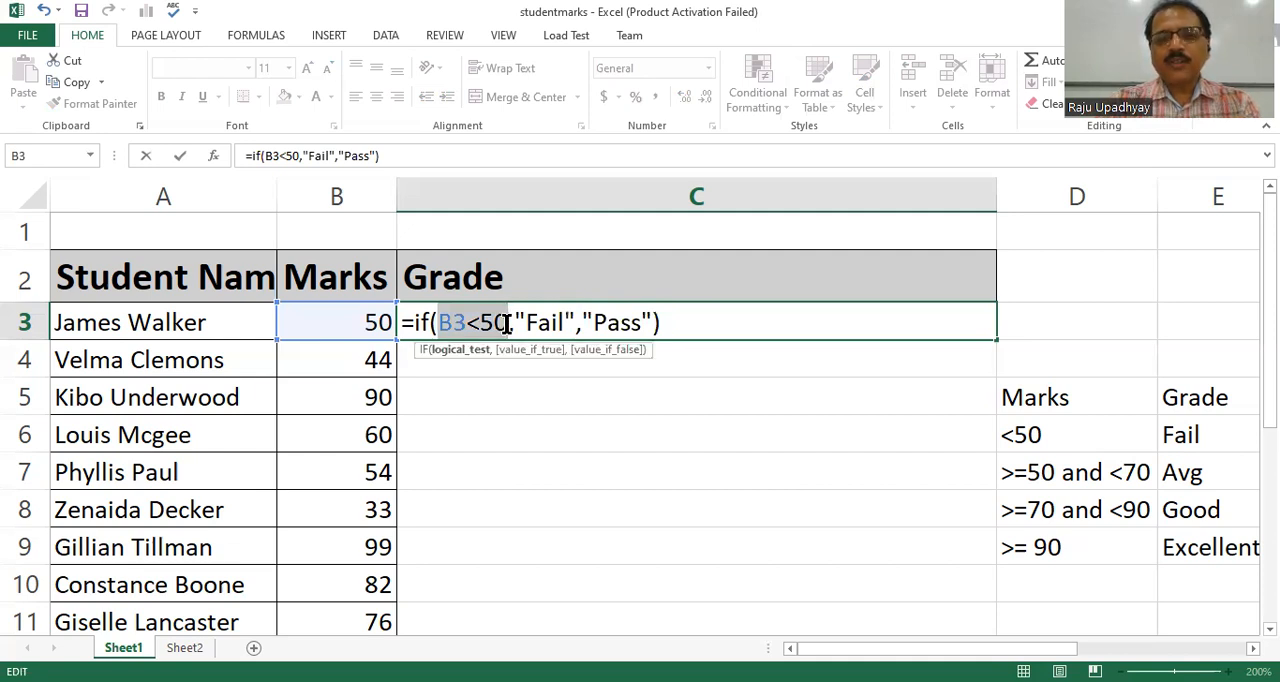
pyautogui.moveTo(514, 322); pyautogui.dragTo(652, 322)
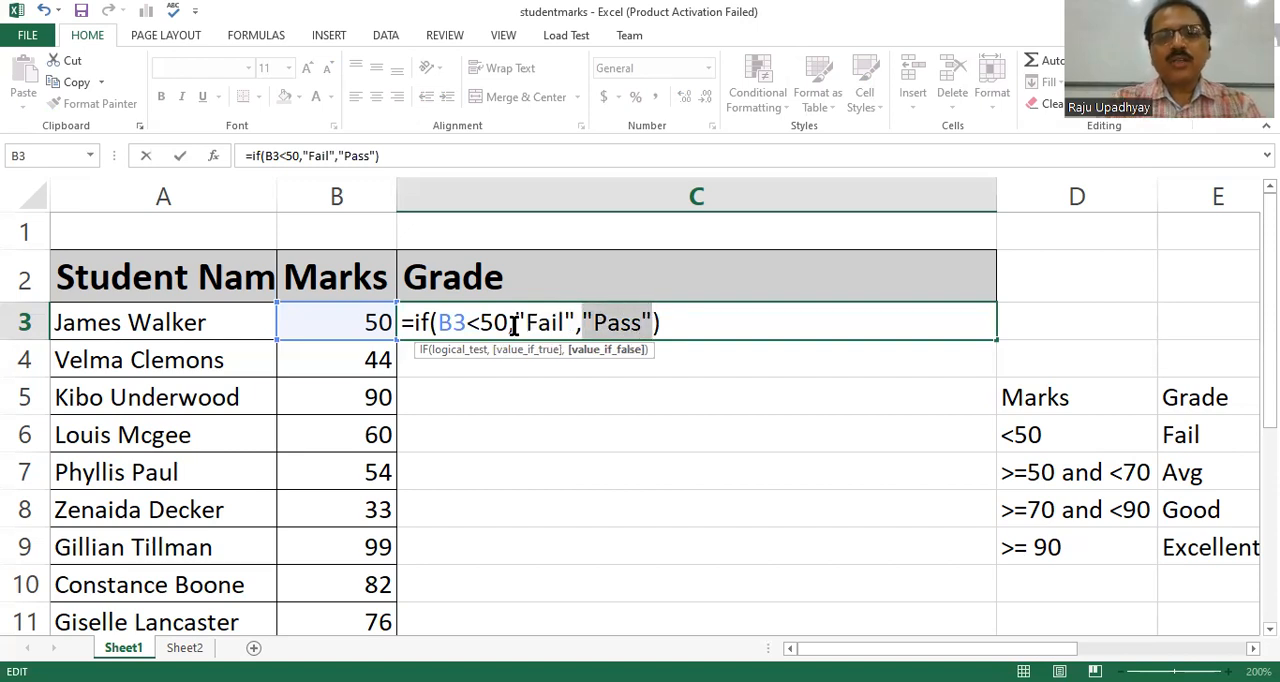
pyautogui.click(684, 323)
pyautogui.press('Return')
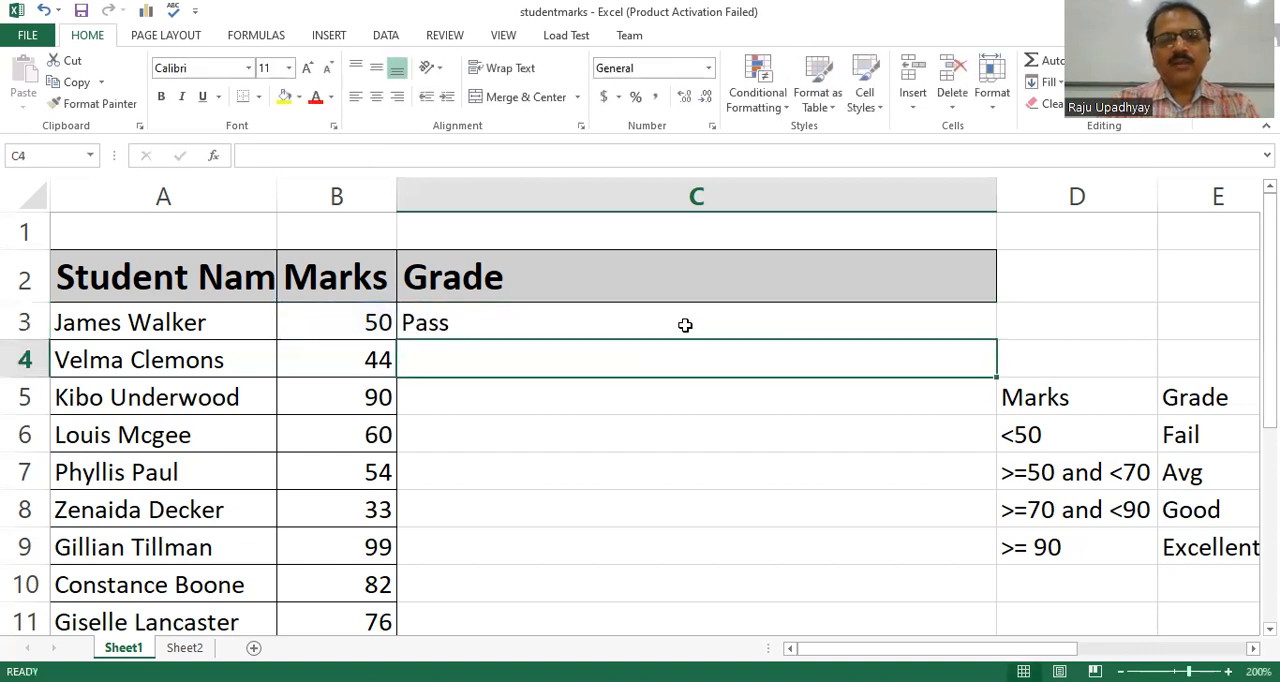
# Fill the C3 grade formula down through C12.
pyautogui.click(427, 327)
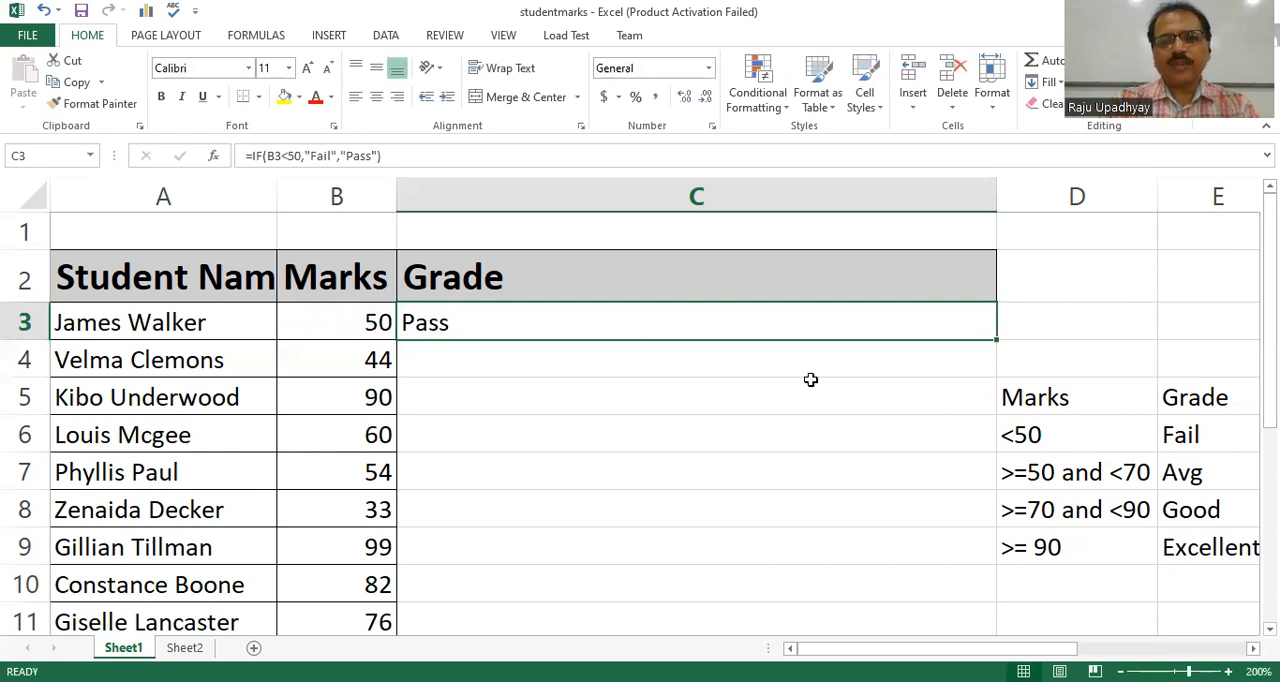
pyautogui.moveTo(996, 341); pyautogui.dragTo(969, 590)
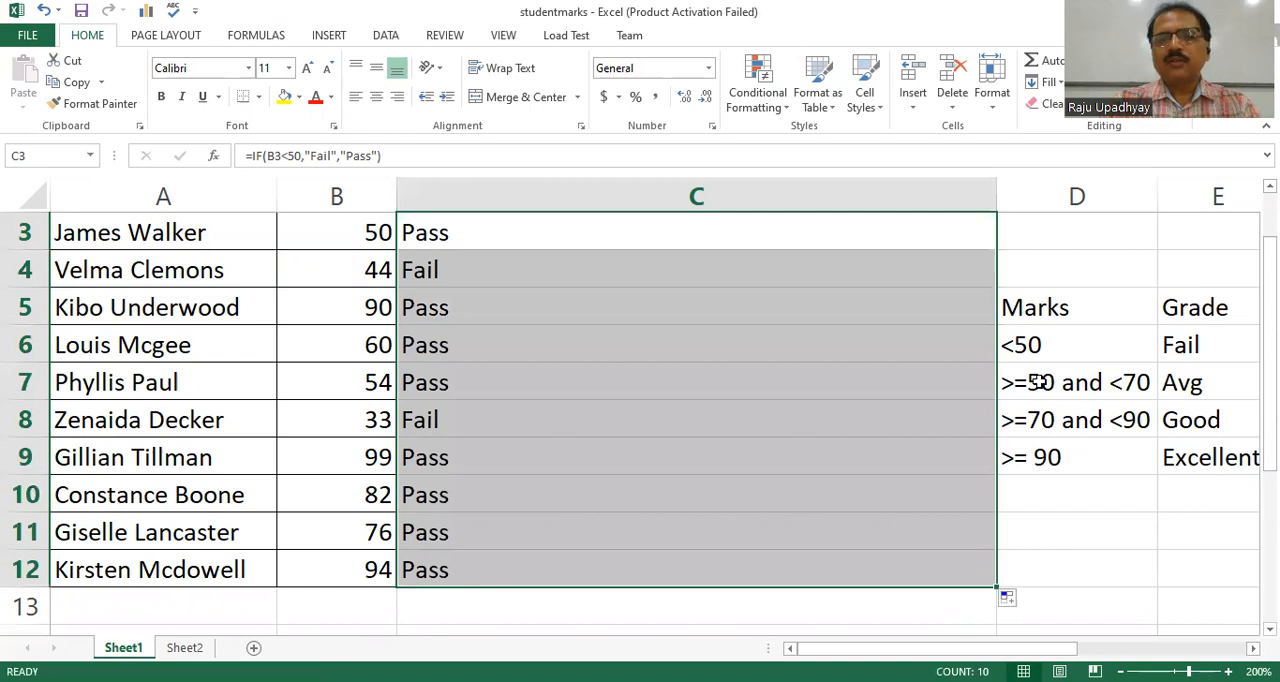
# Check the filled grades against the marks in rows 4 and 5, and review the formula in C3.
pyautogui.click(494, 256)
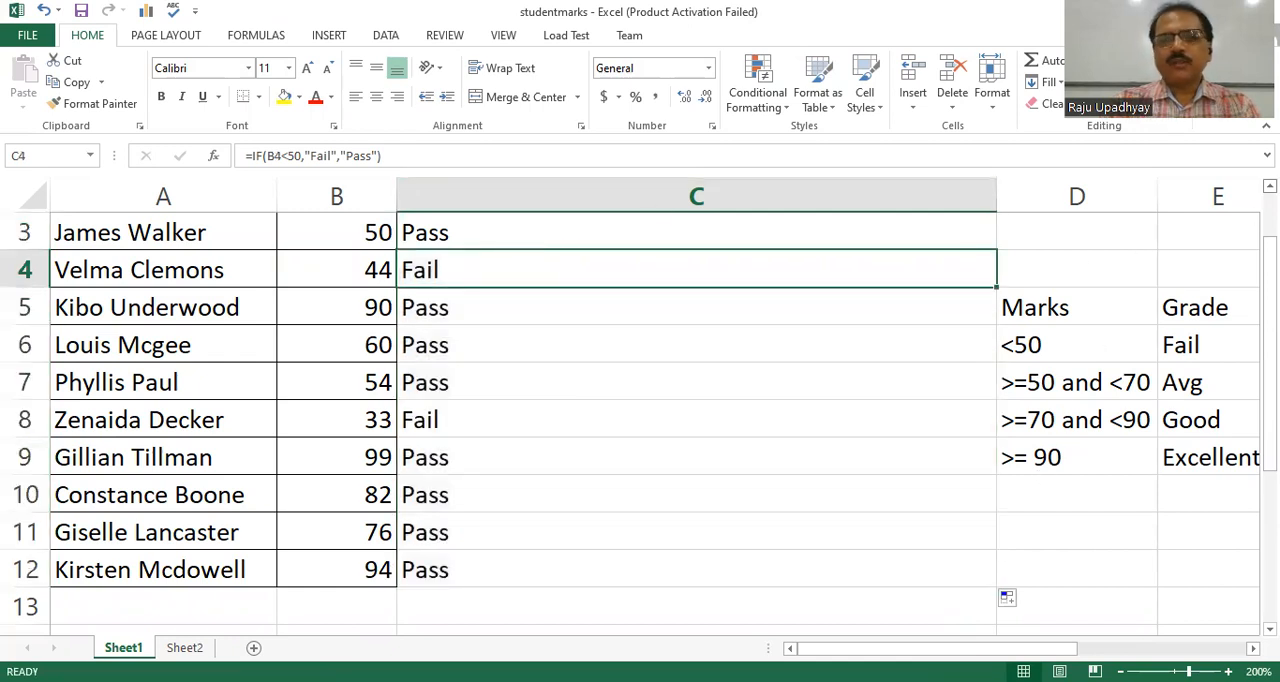
pyautogui.scroll(1, 1149, 254)
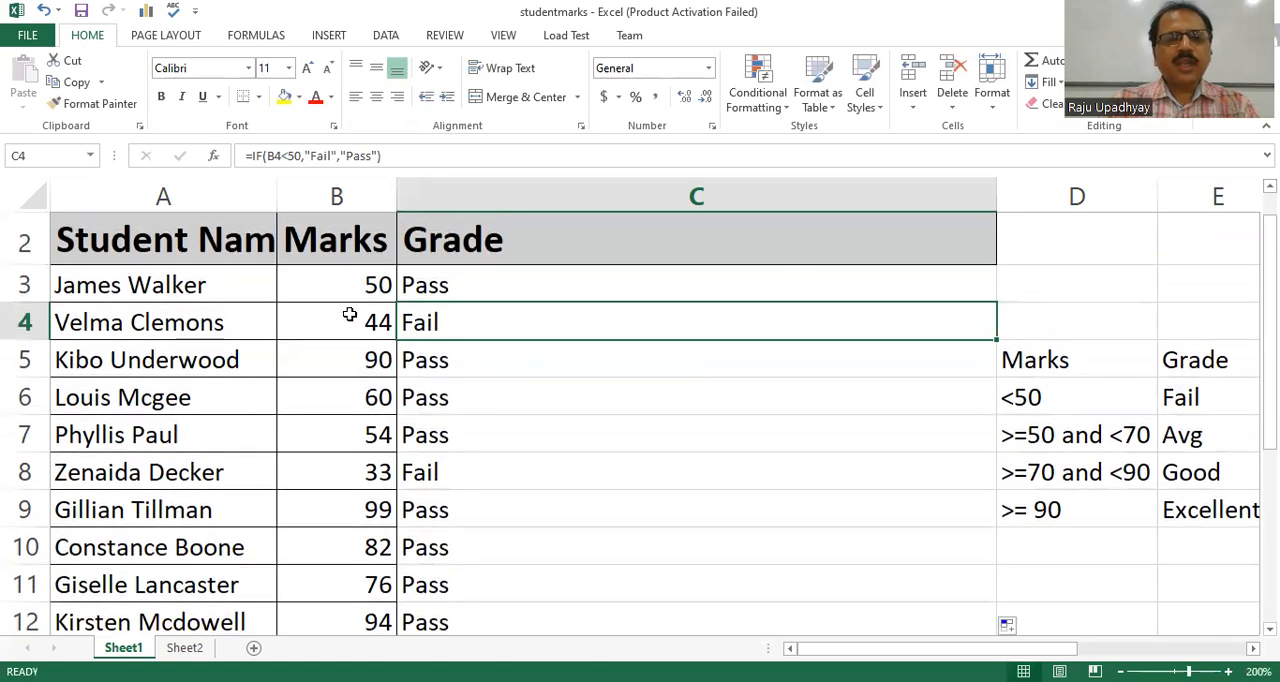
pyautogui.click(349, 320)
pyautogui.click(449, 316)
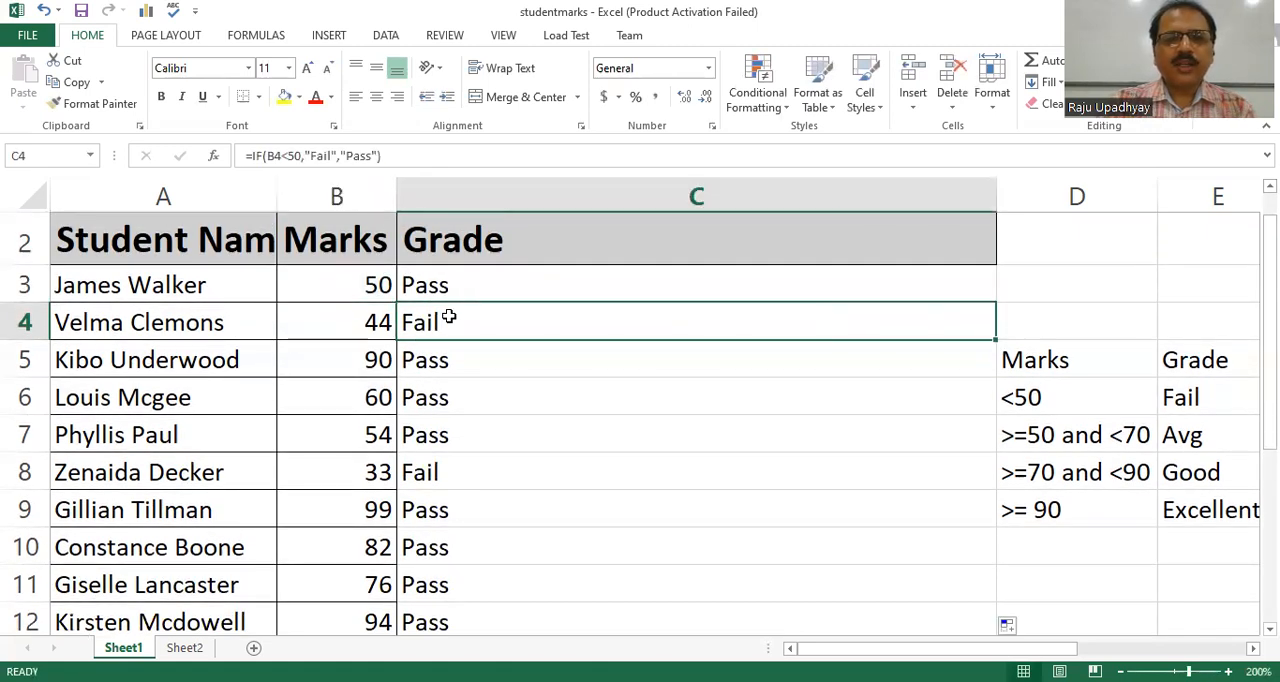
pyautogui.click(357, 370)
pyautogui.click(428, 369)
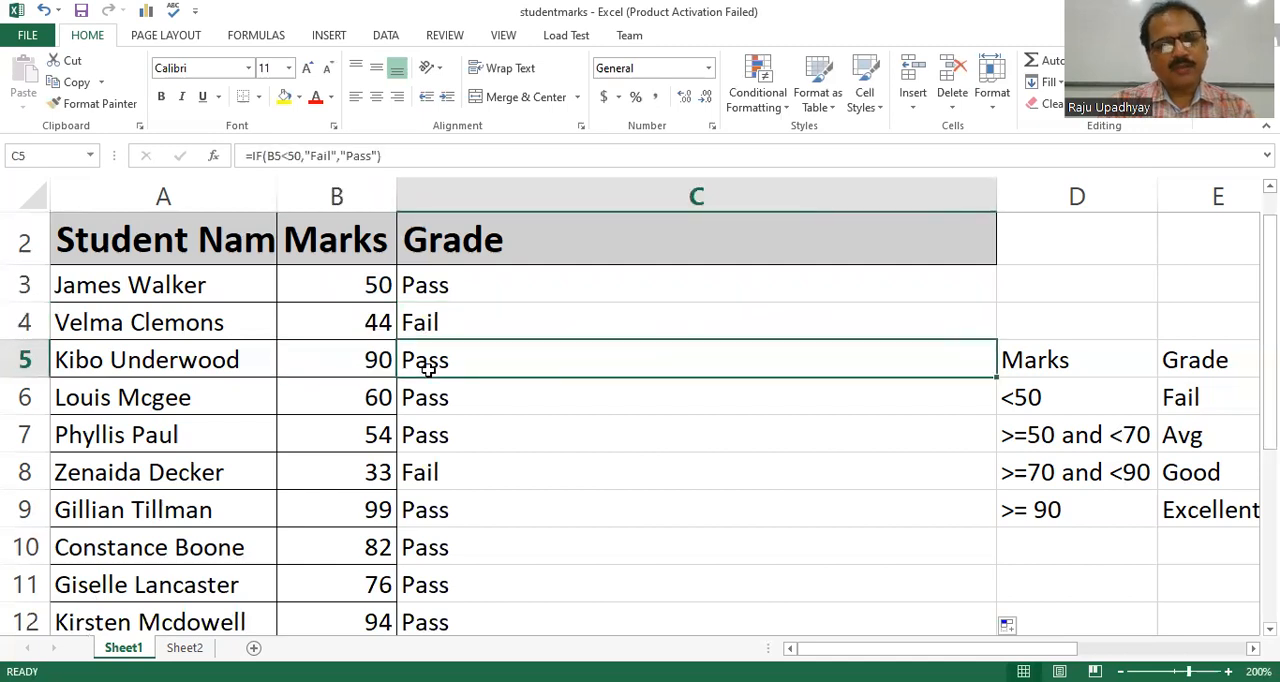
pyautogui.click(441, 287)
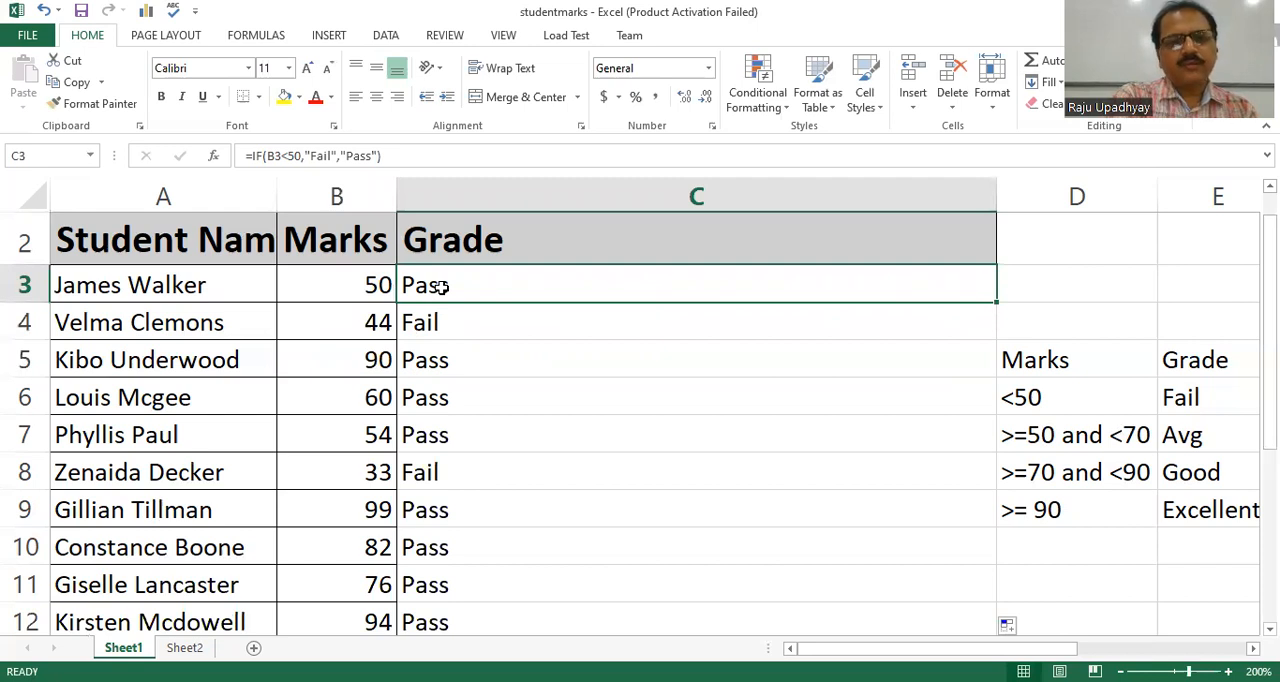
pyautogui.press('F2')
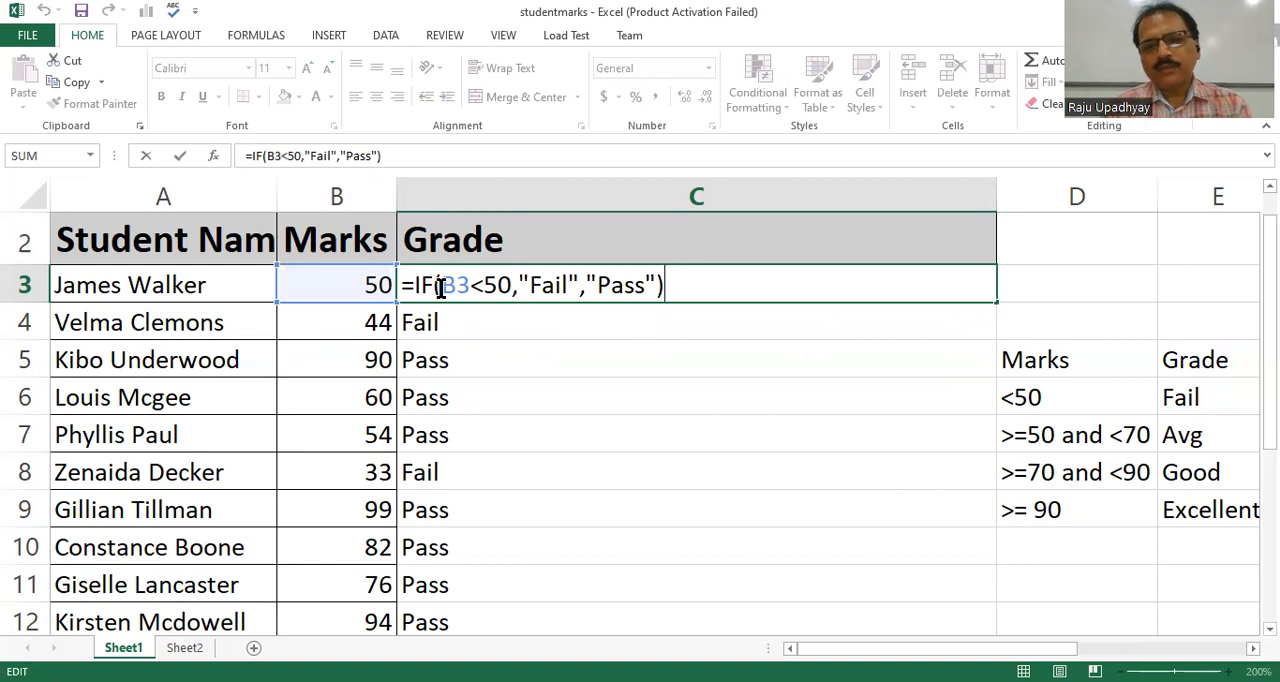
pyautogui.press('Return')
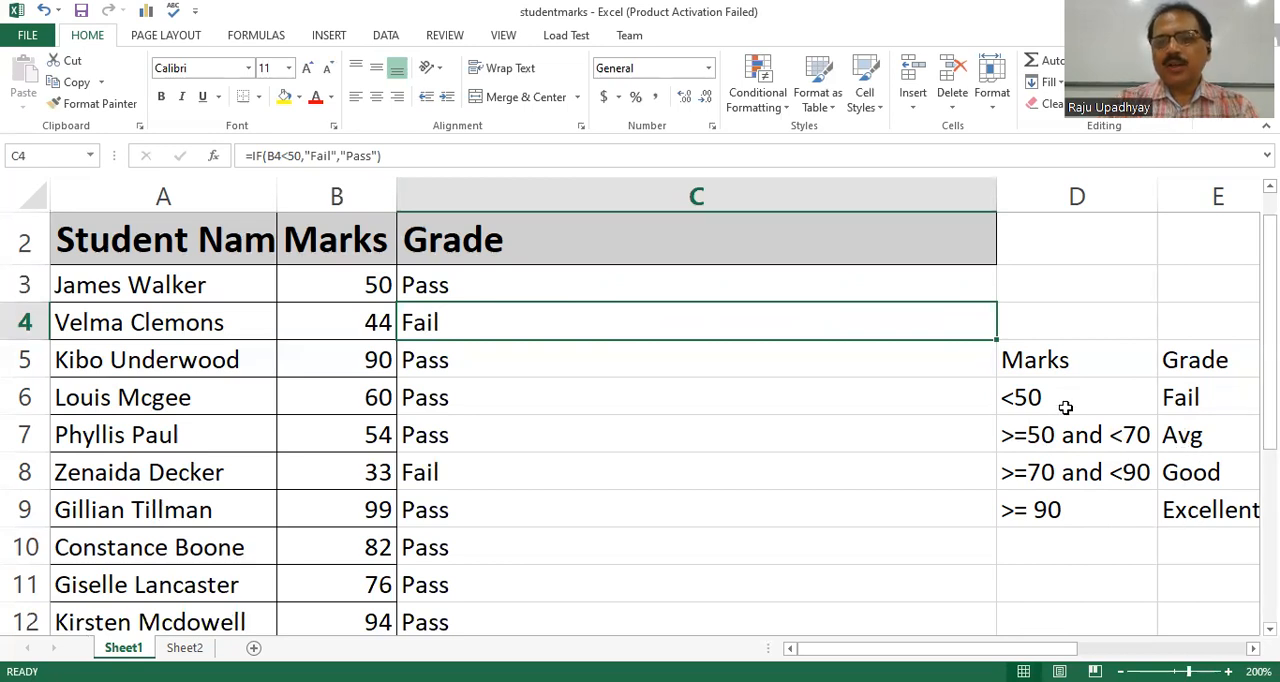
# Examine the marks ranges and their matching grades in the criteria table D6:E9.
pyautogui.click(1028, 396)
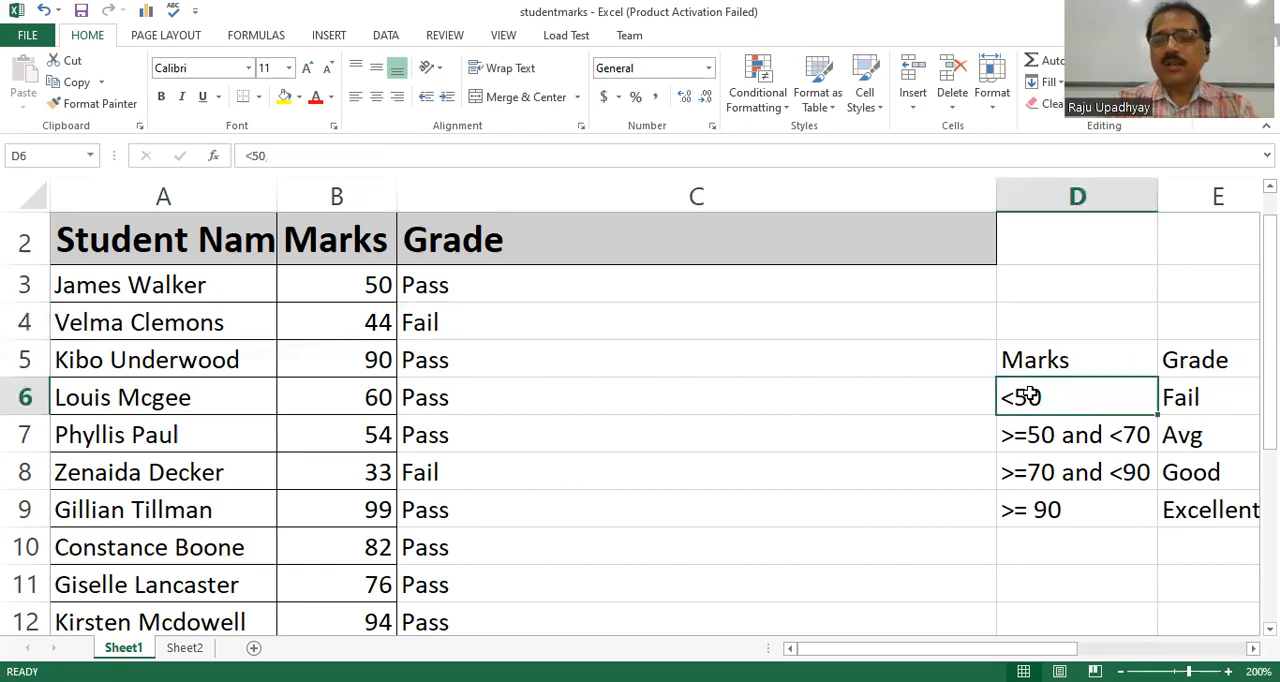
pyautogui.click(1206, 396)
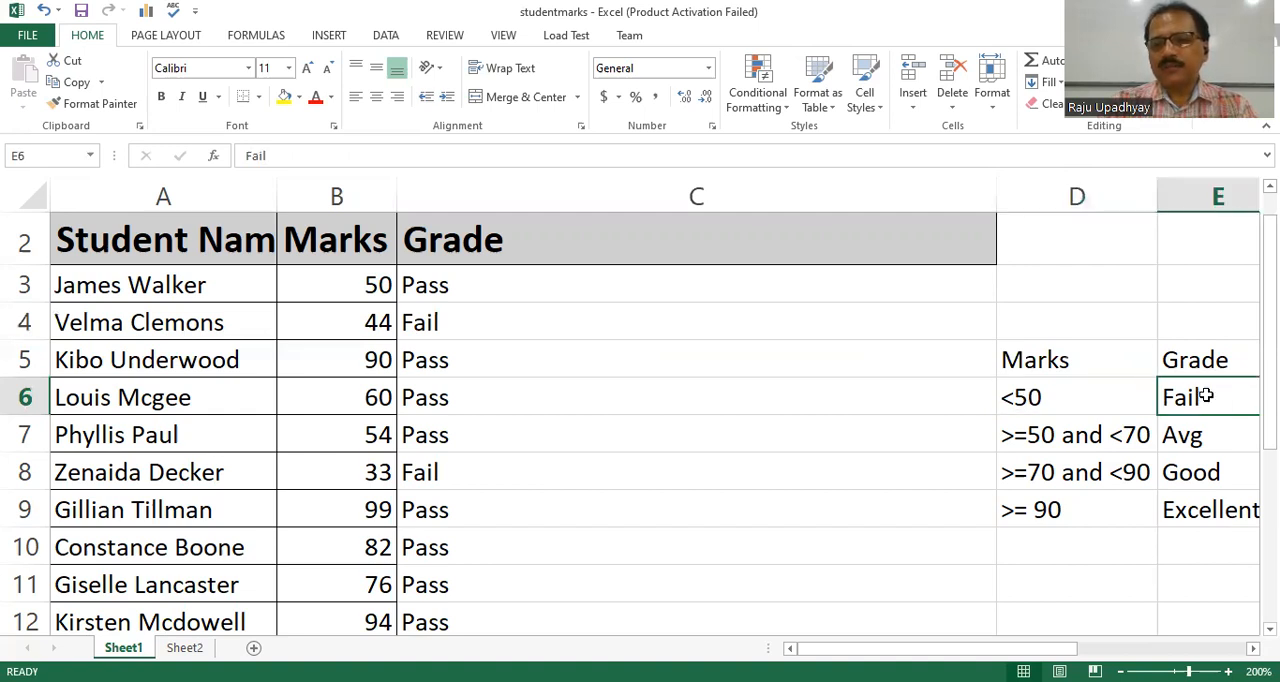
pyautogui.click(1037, 434)
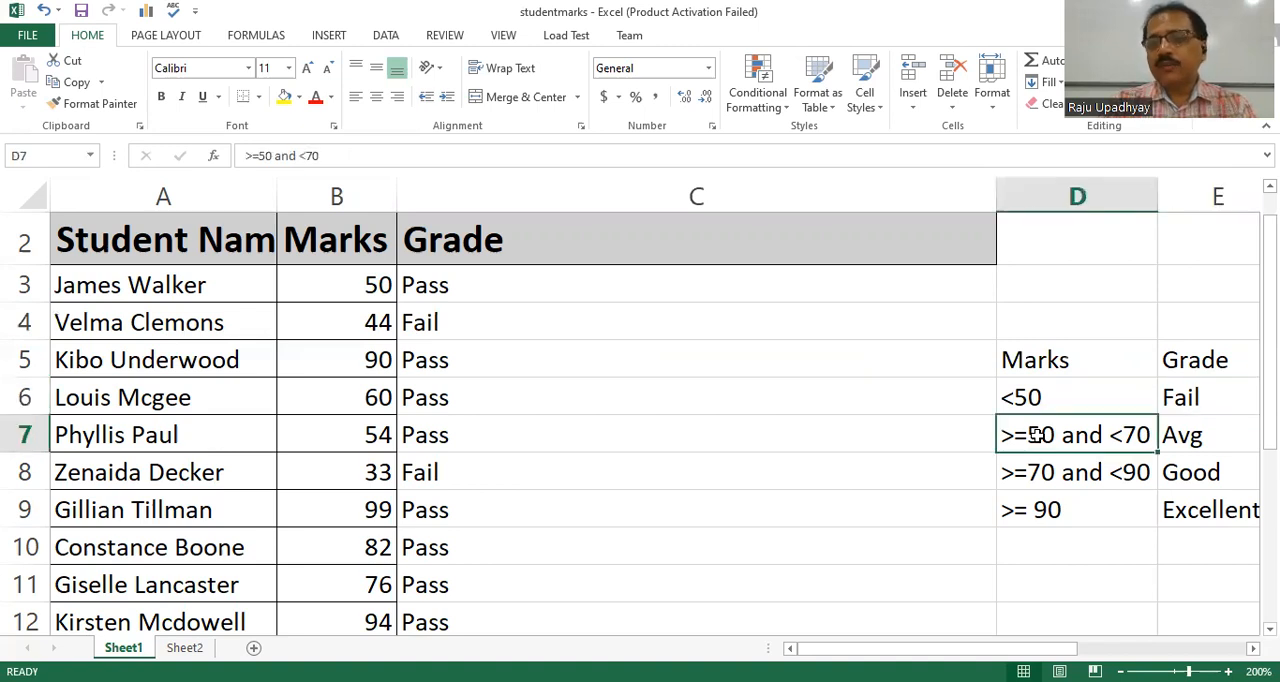
pyautogui.click(1199, 441)
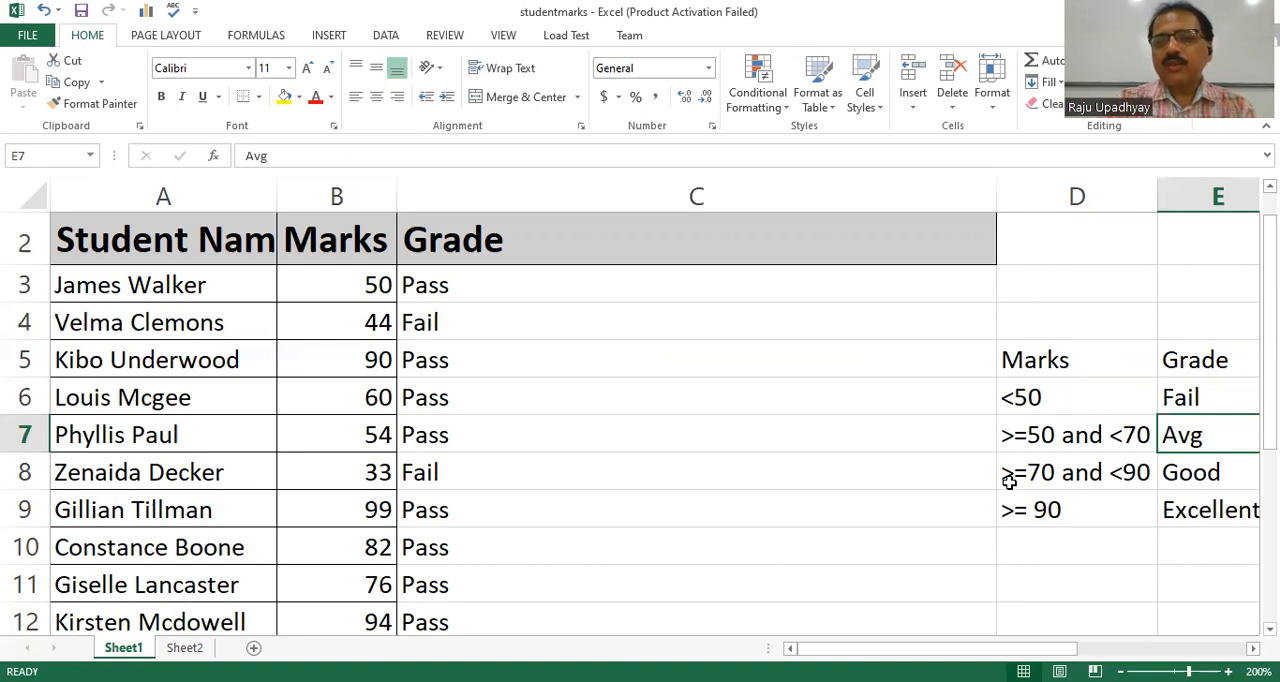
pyautogui.click(1196, 481)
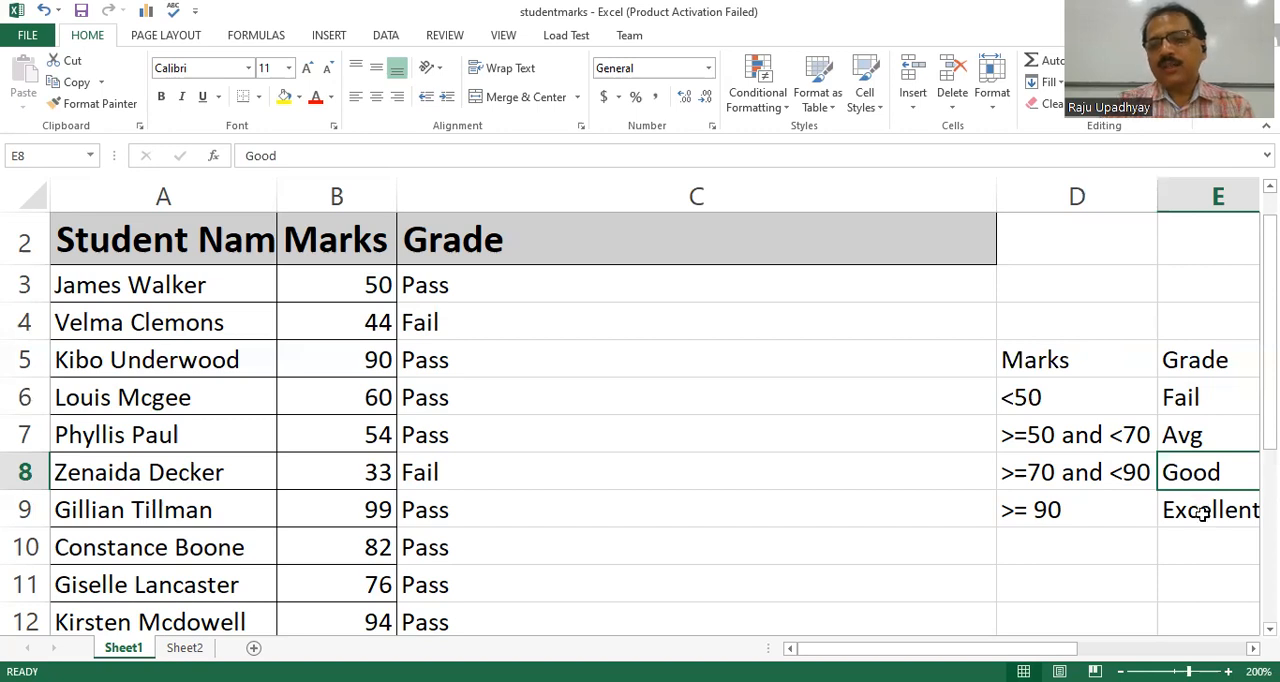
pyautogui.click(1202, 512)
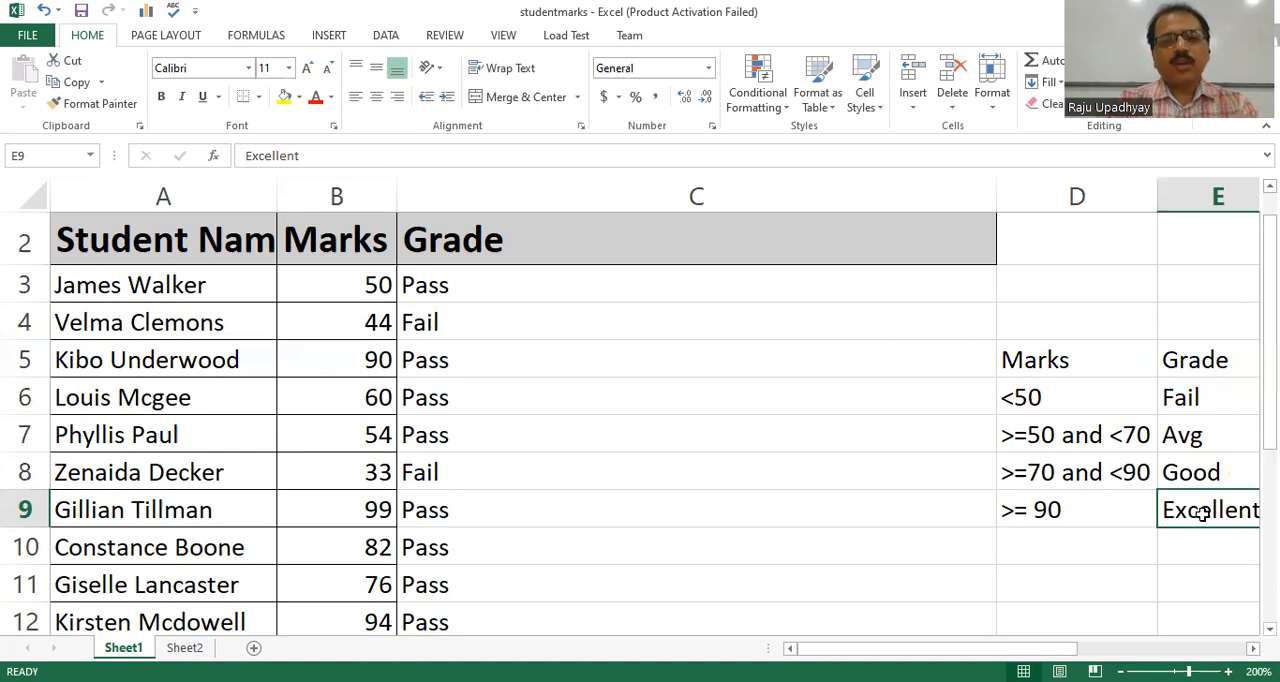
# Clear the contents of the grade cells C3:C12.
pyautogui.click(522, 291)
pyautogui.moveTo(522, 291); pyautogui.dragTo(500, 576)
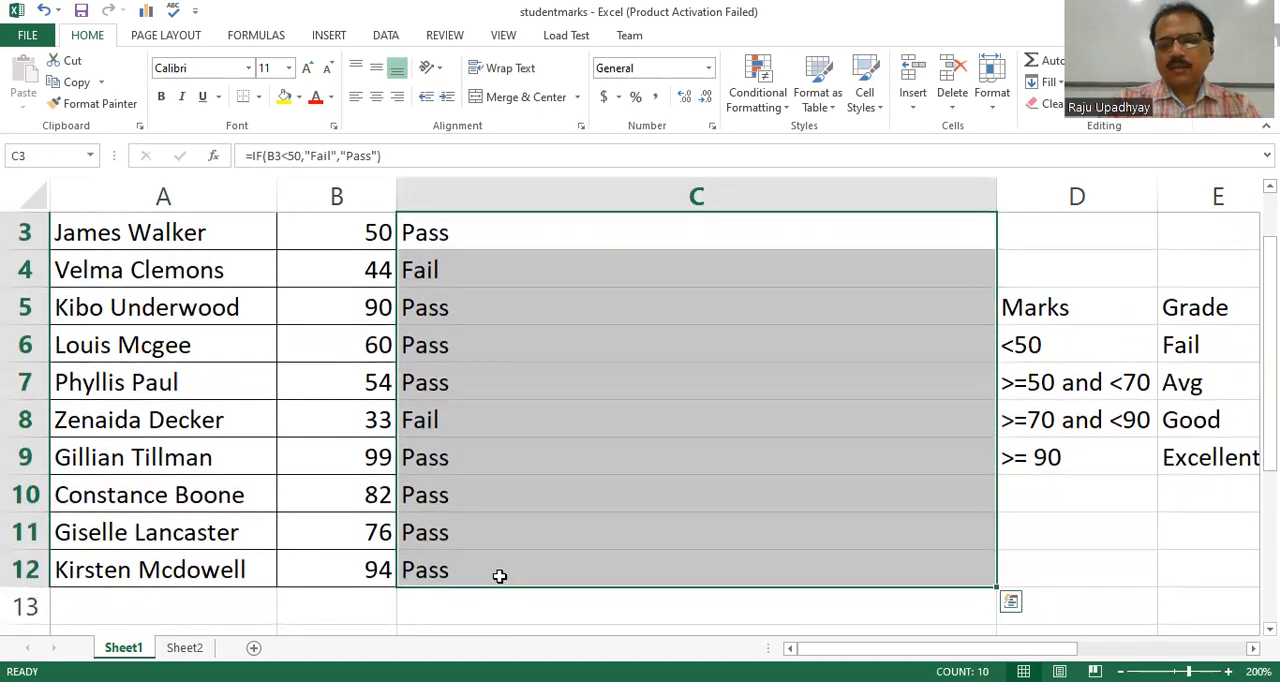
pyautogui.press('BackSpace')
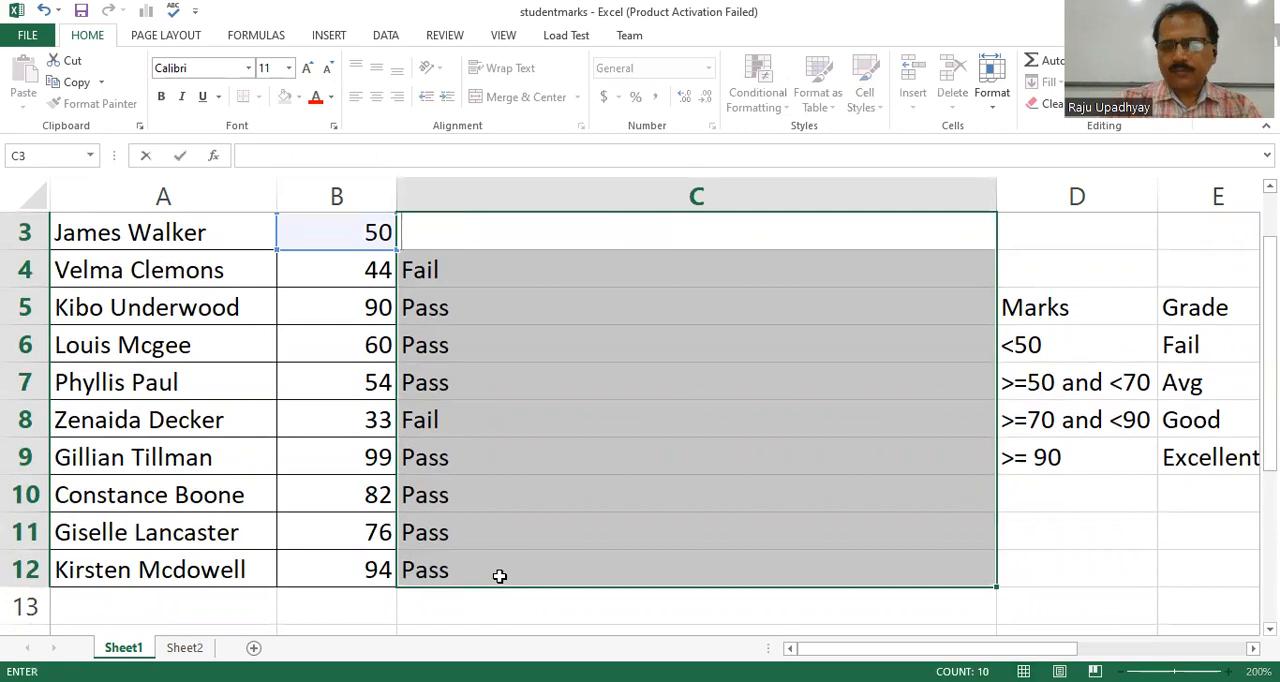
pyautogui.press('Return')
pyautogui.rightClick(502, 586)
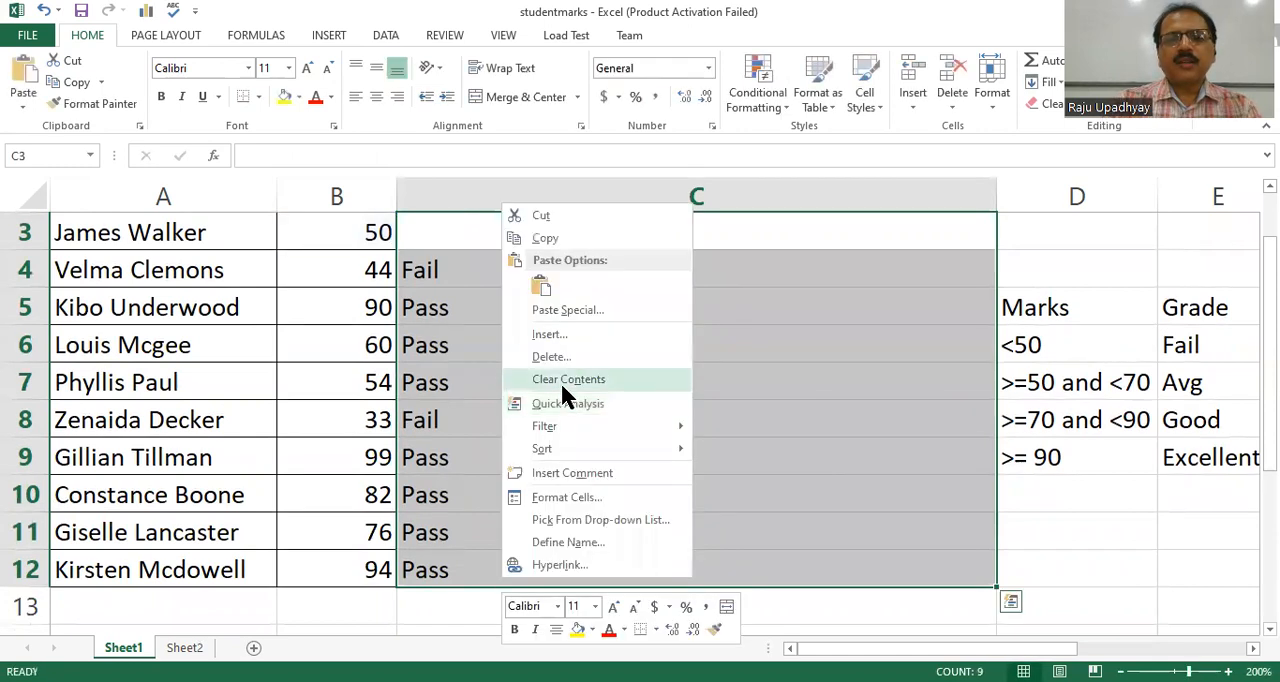
pyautogui.click(562, 380)
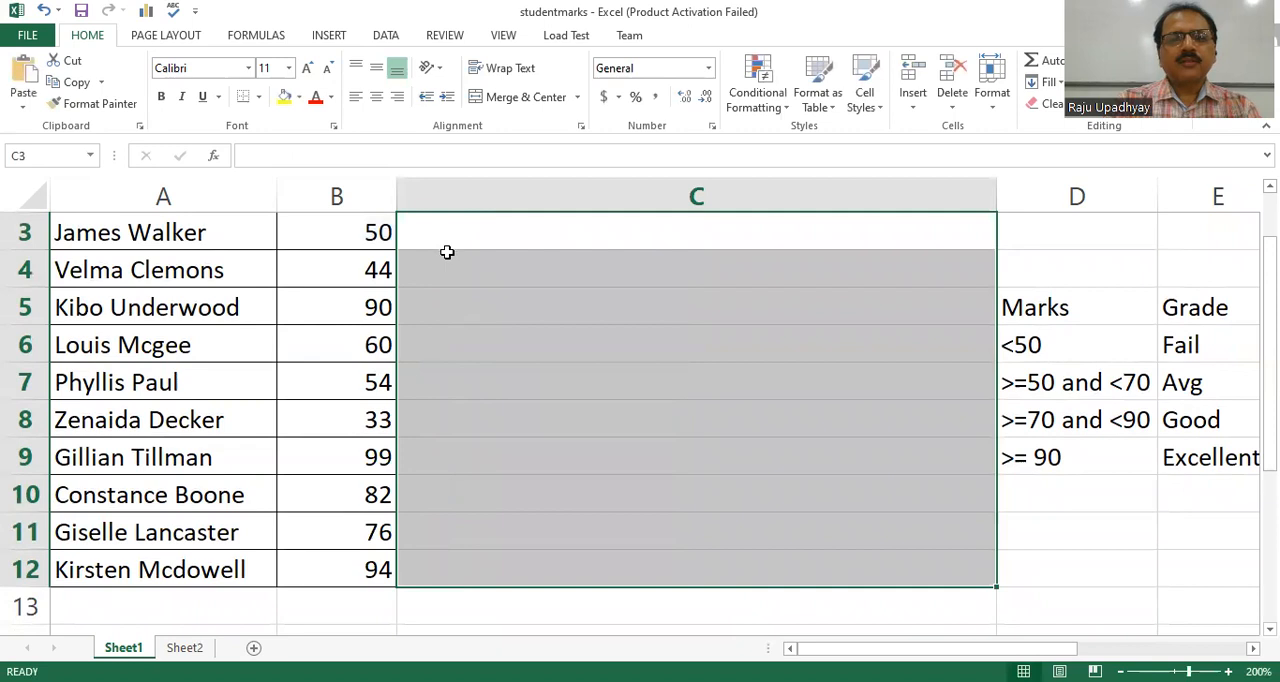
# Start an IF formula in C3 that tests B3<50 and gives "Fail" as the true value.
pyautogui.click(447, 252)
pyautogui.press('Up')
pyautogui.scroll(1, 447, 252)
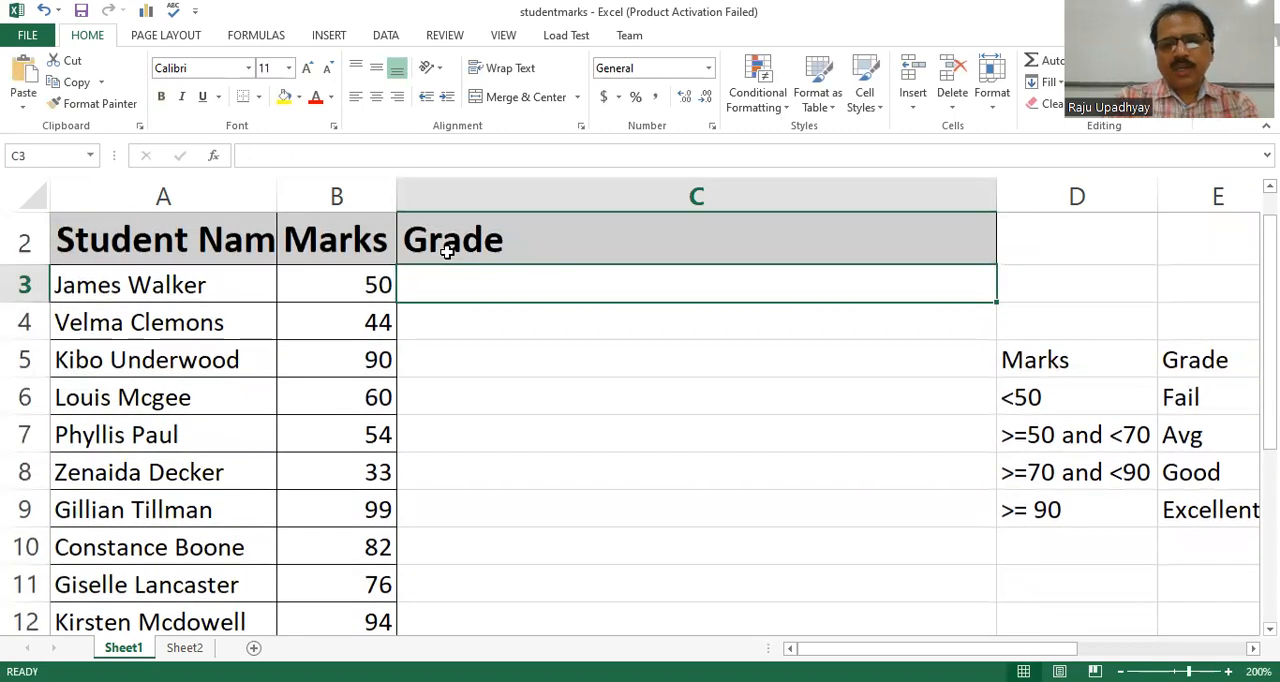
pyautogui.write('=')
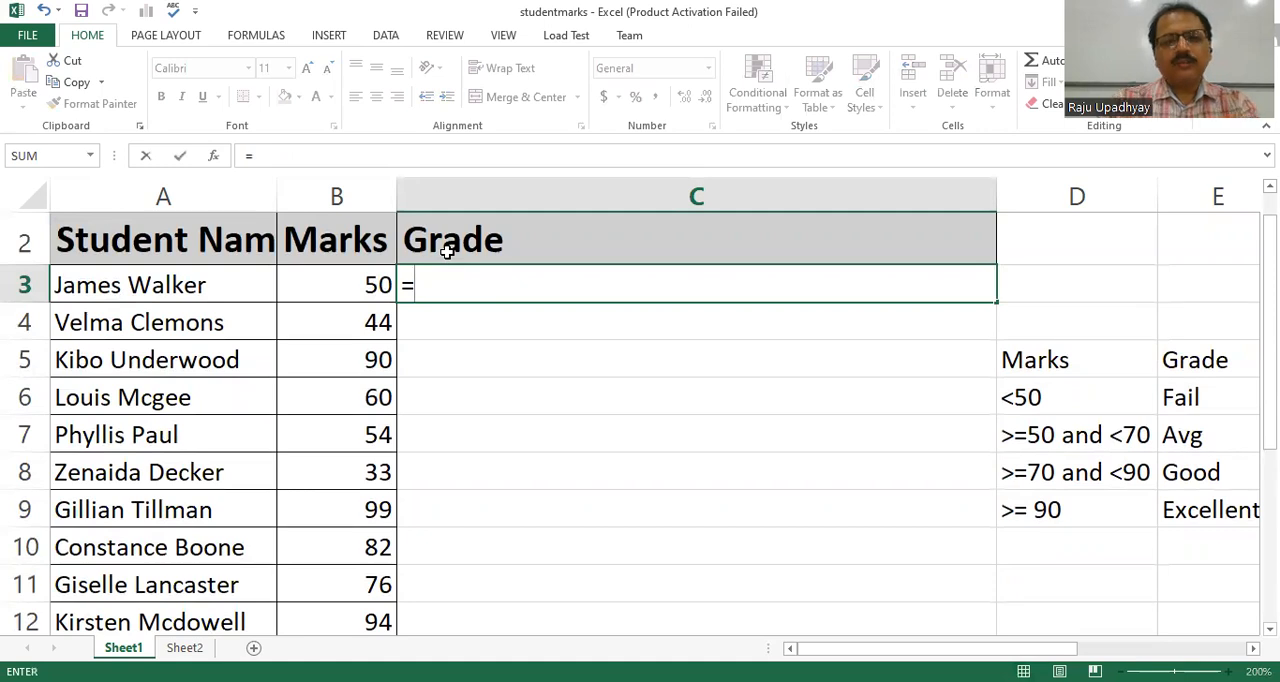
pyautogui.write('if(')
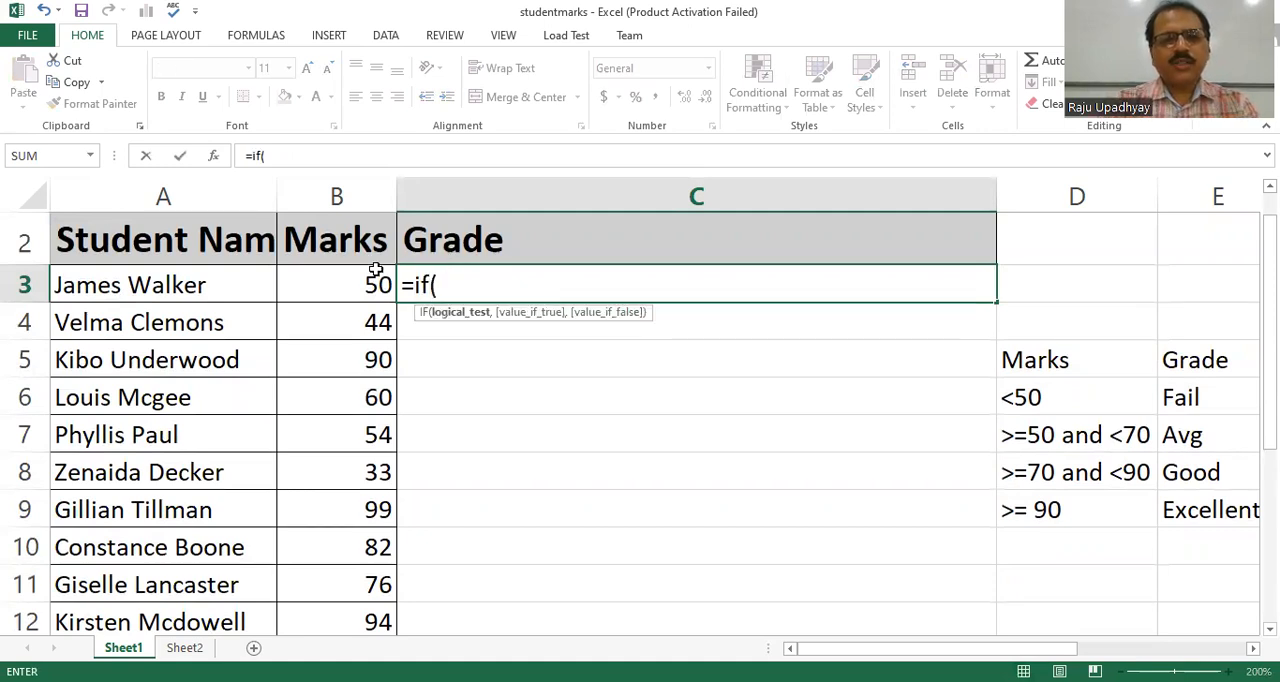
pyautogui.click(338, 286)
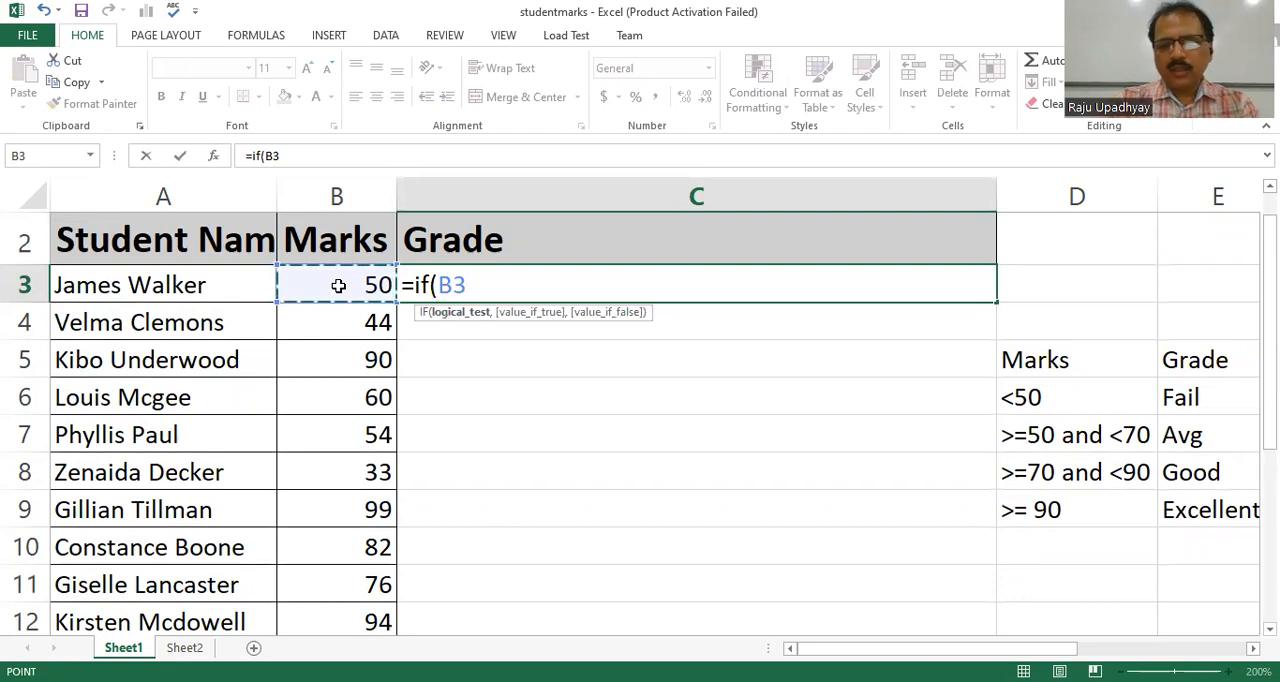
pyautogui.write('<50')
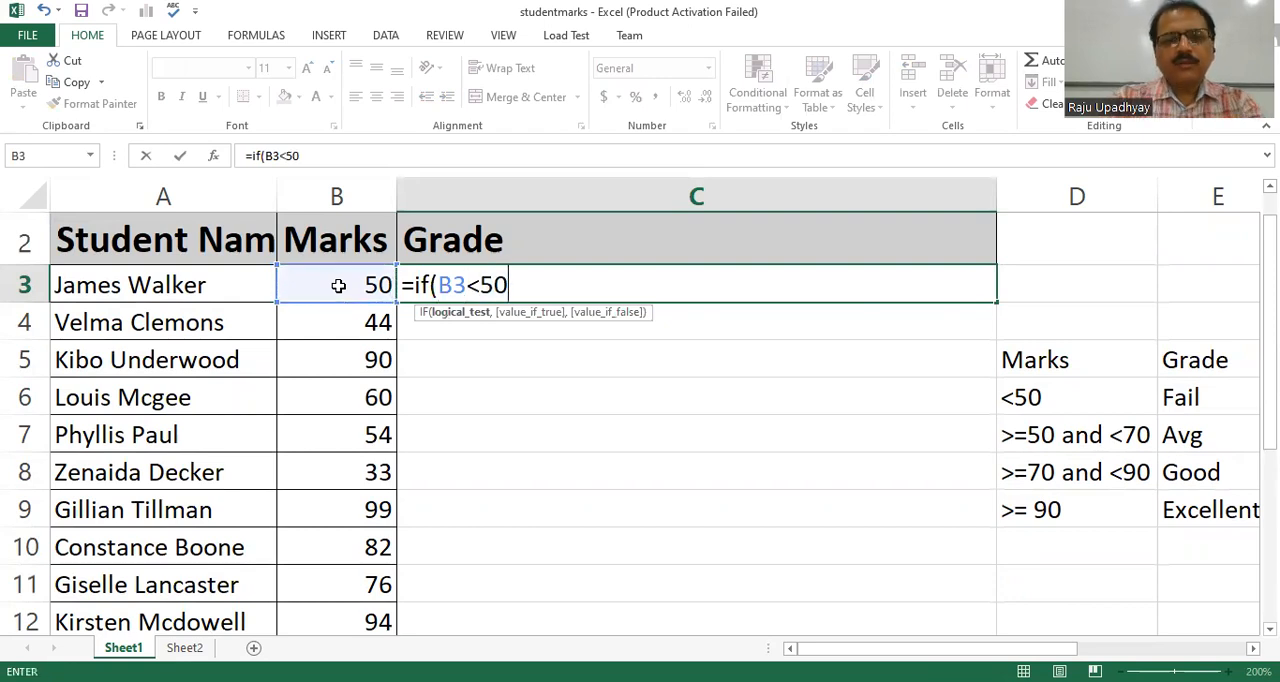
pyautogui.write(',"Fa')
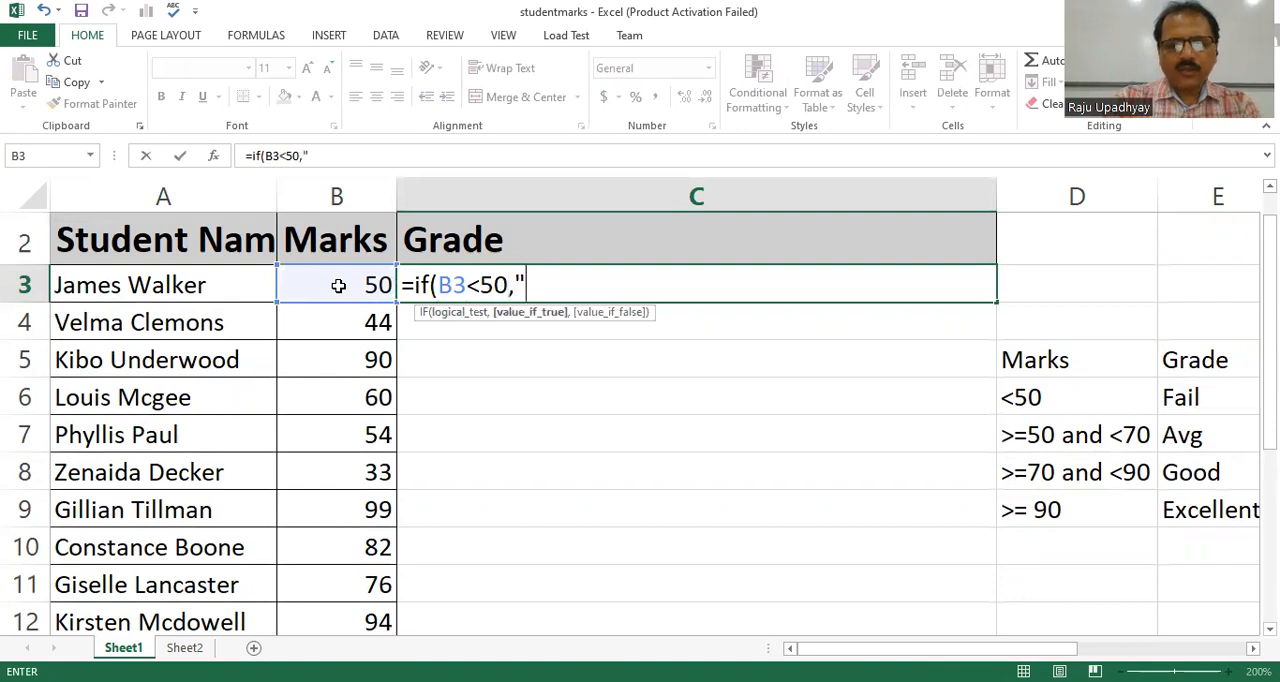
pyautogui.write('i')
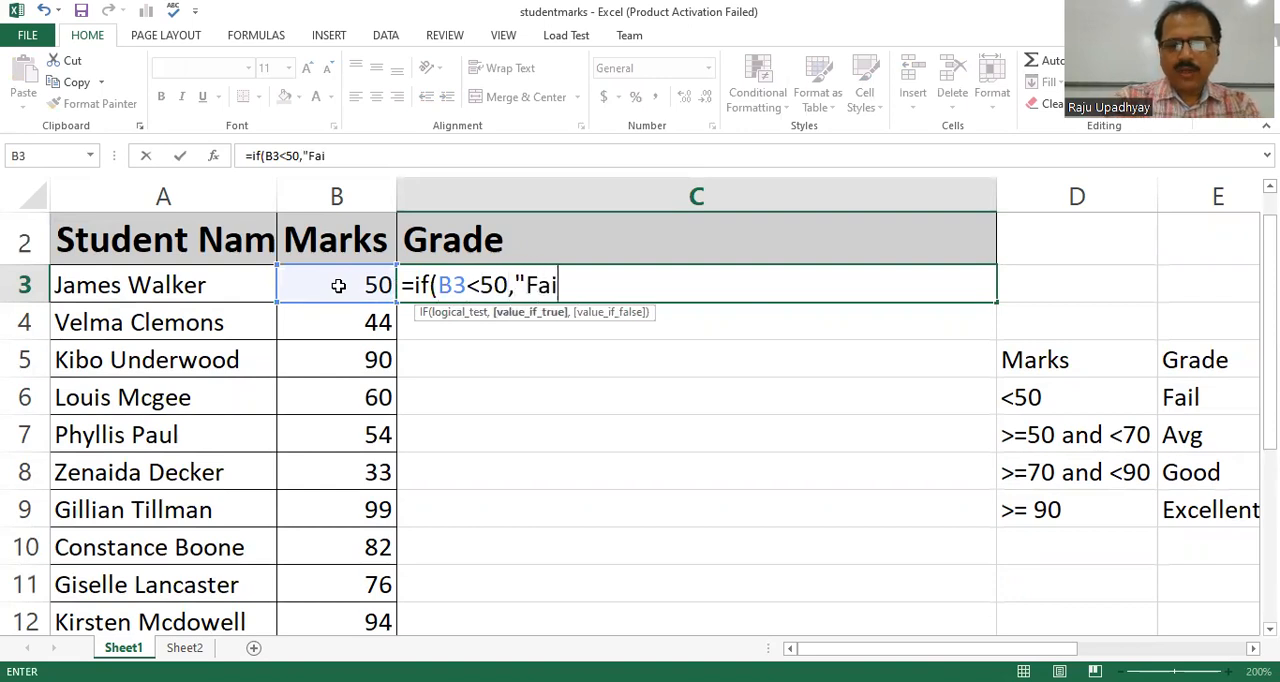
pyautogui.write('l"')
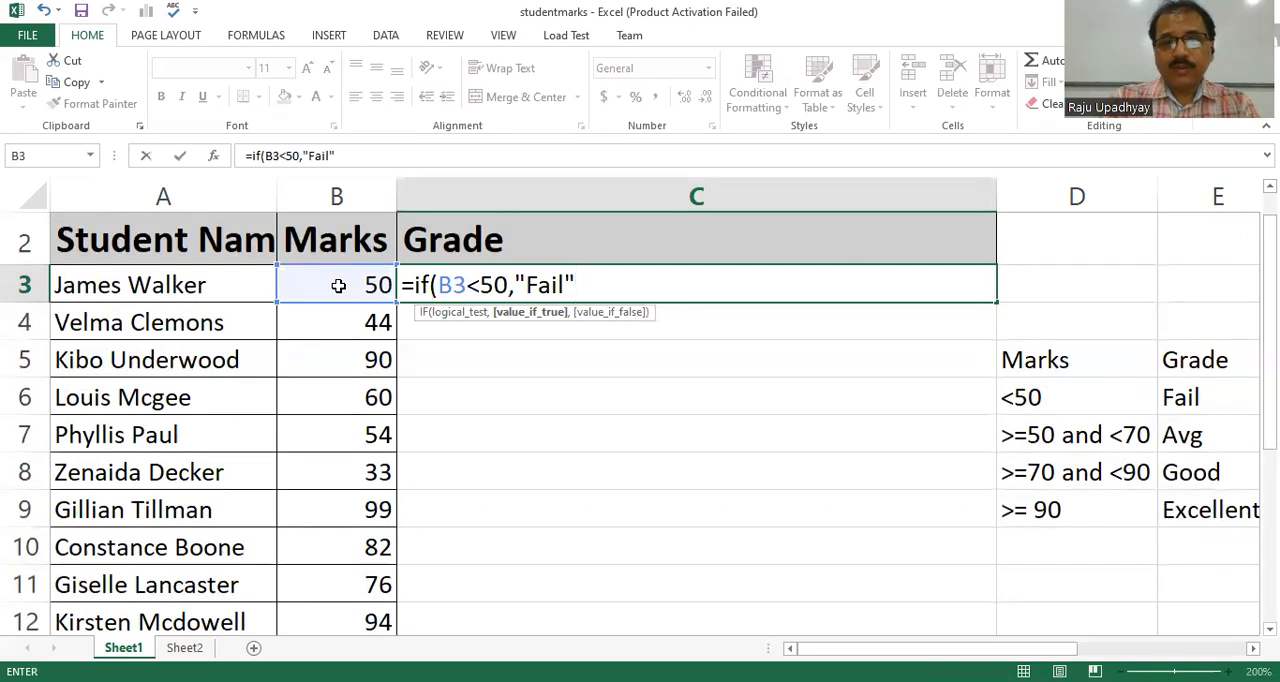
# Nest a second IF as the false value in the C3 formula, testing B3<70 with "Avg" as its true value.
pyautogui.write(',')
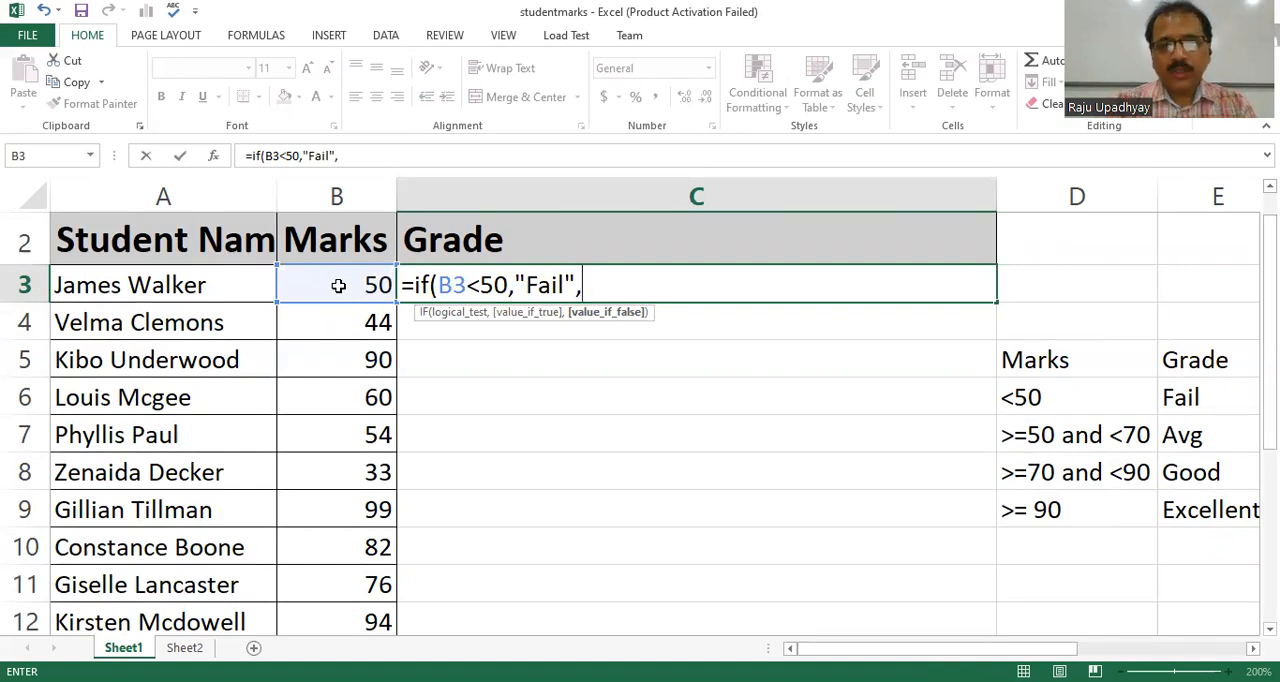
pyautogui.write('if')
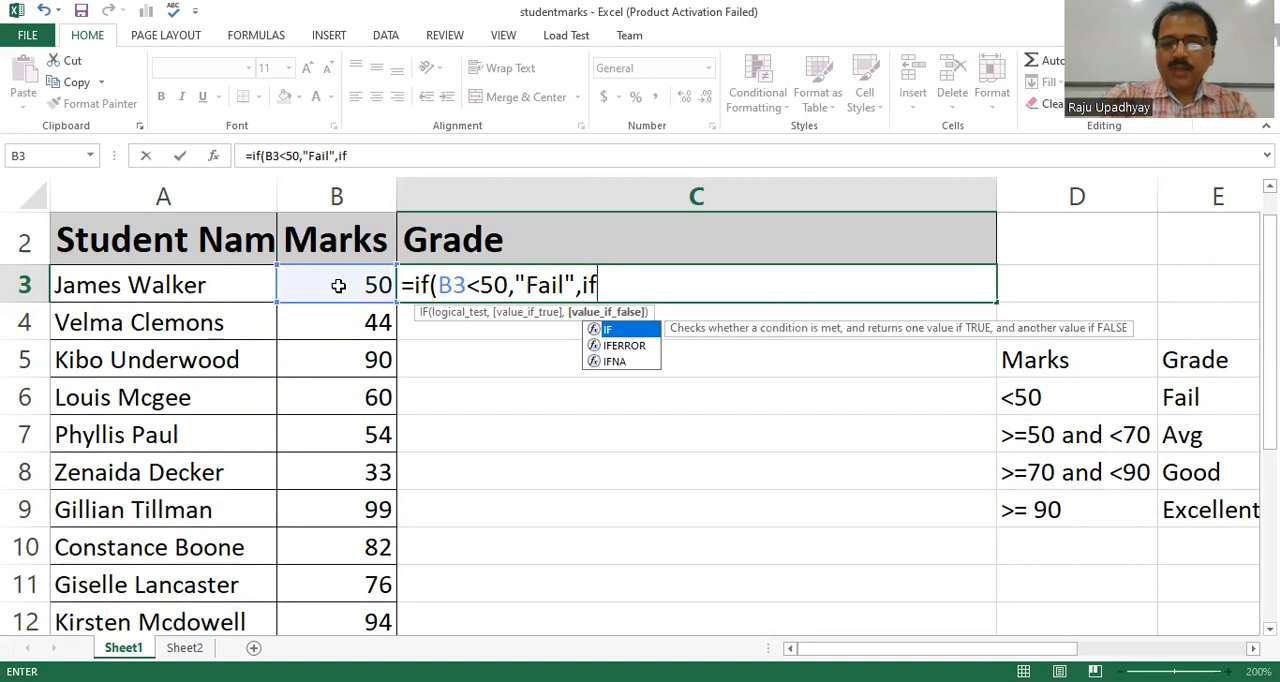
pyautogui.write('(')
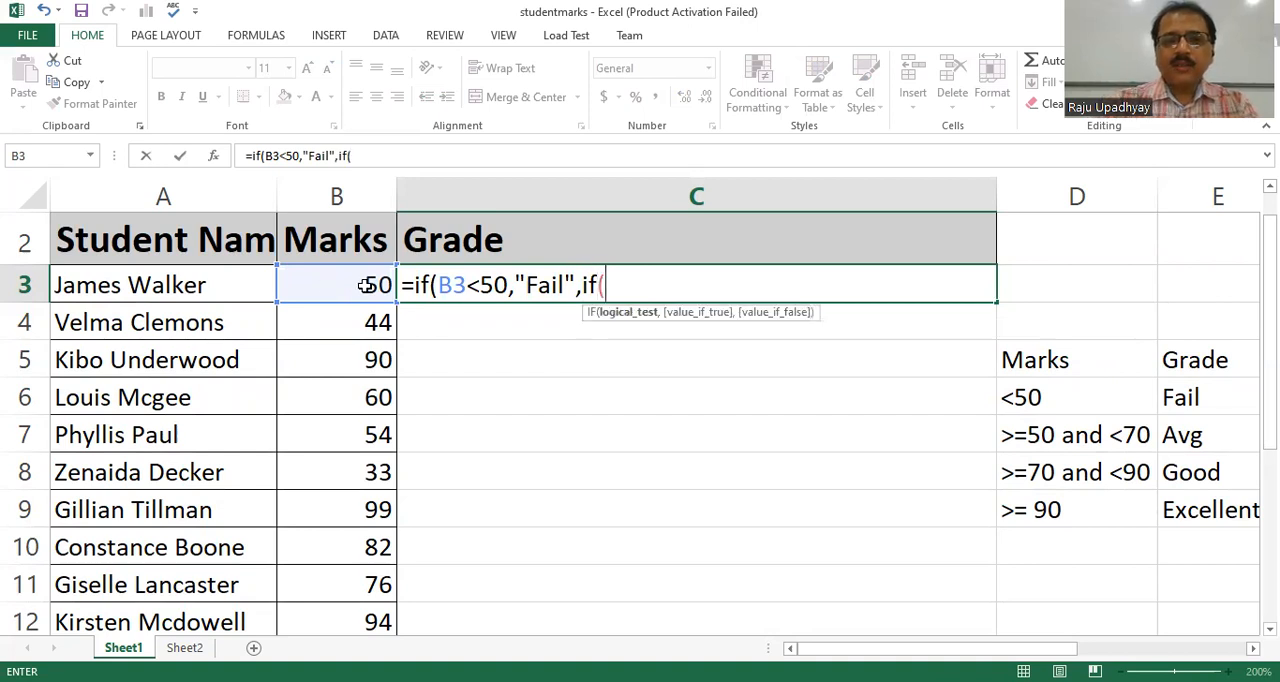
pyautogui.click(365, 286)
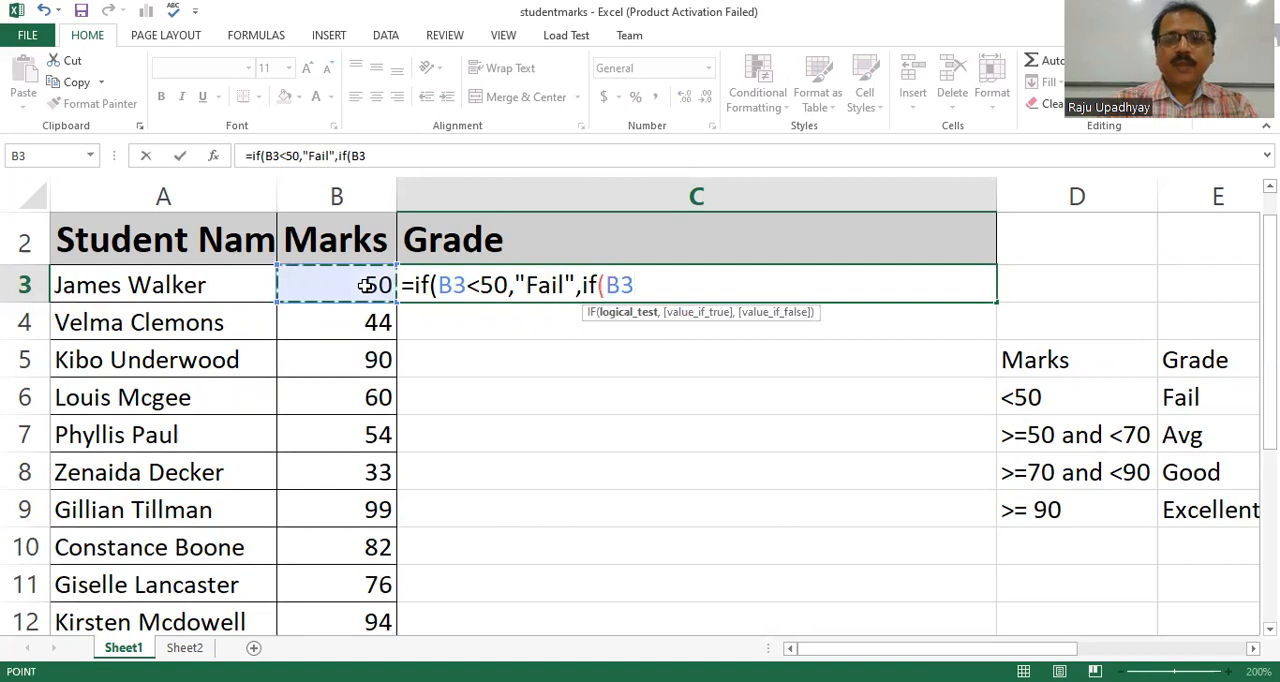
pyautogui.write('<70')
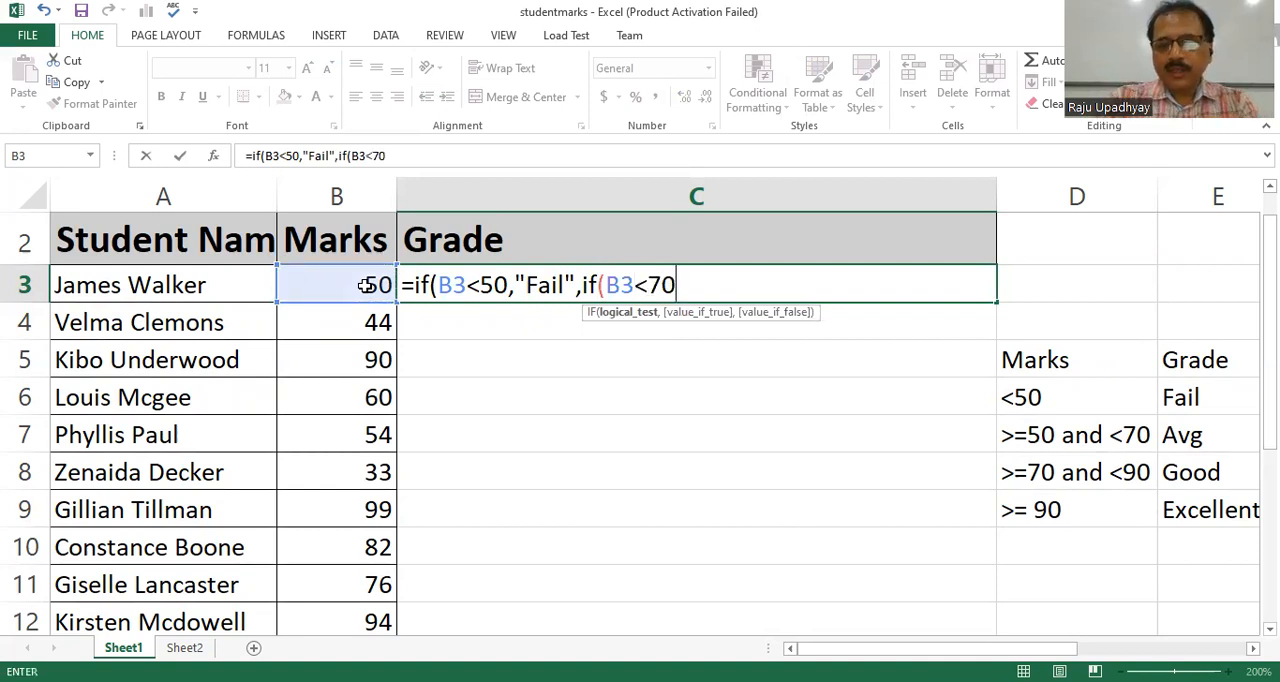
pyautogui.write(',"')
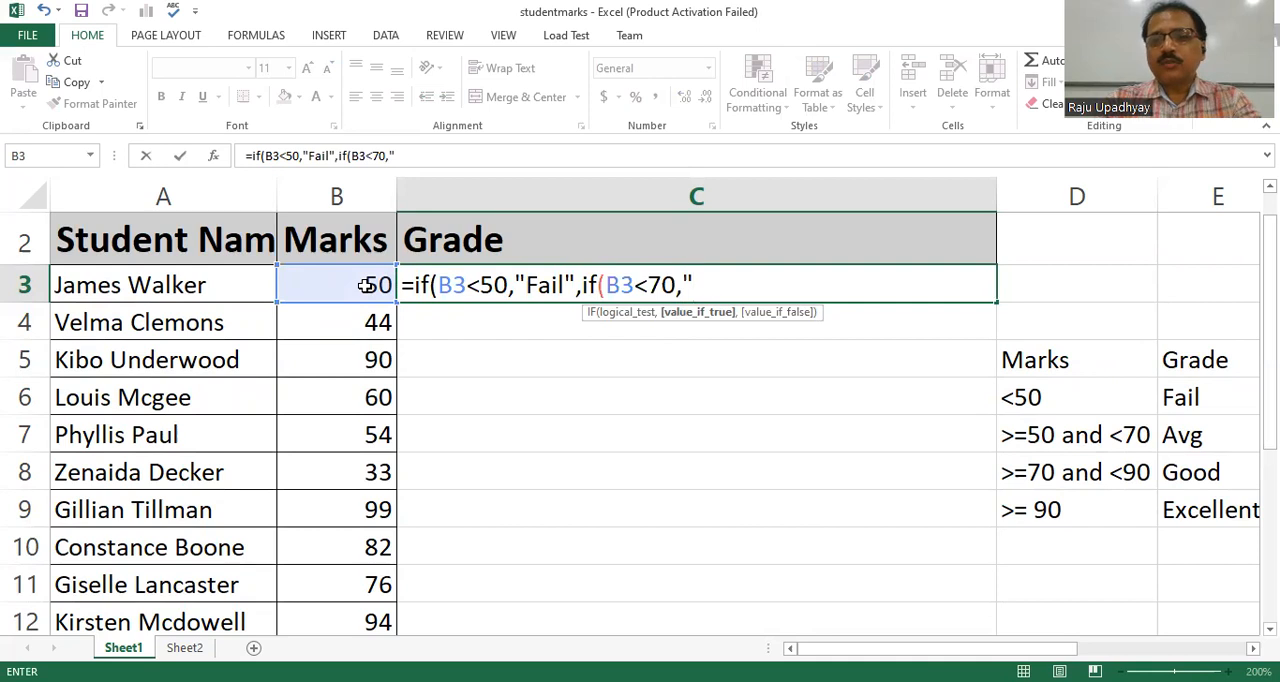
pyautogui.write('A')
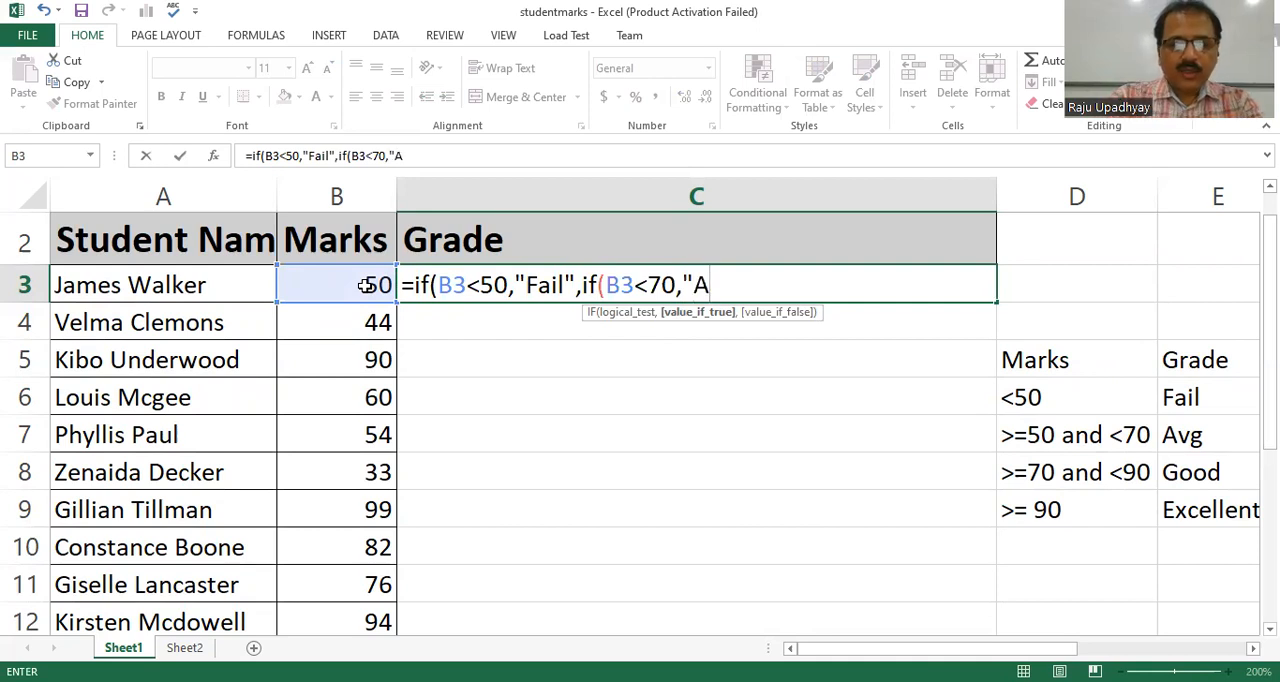
pyautogui.write('vg"')
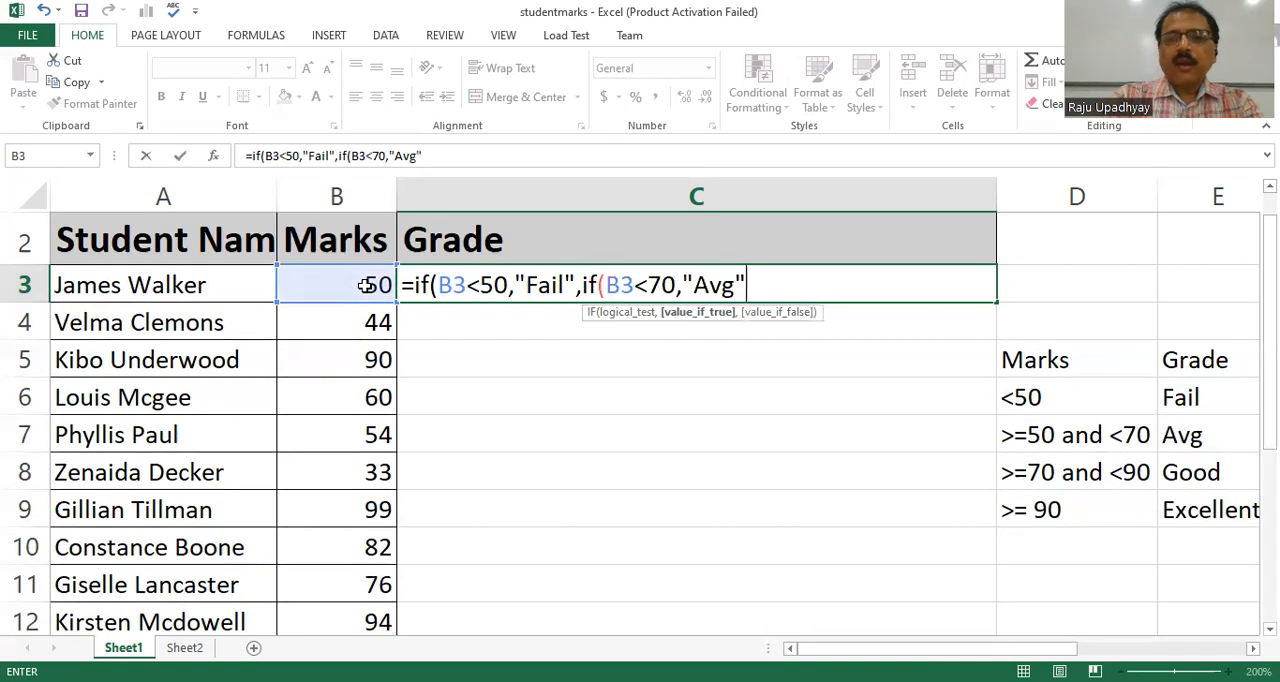
pyautogui.write(',')
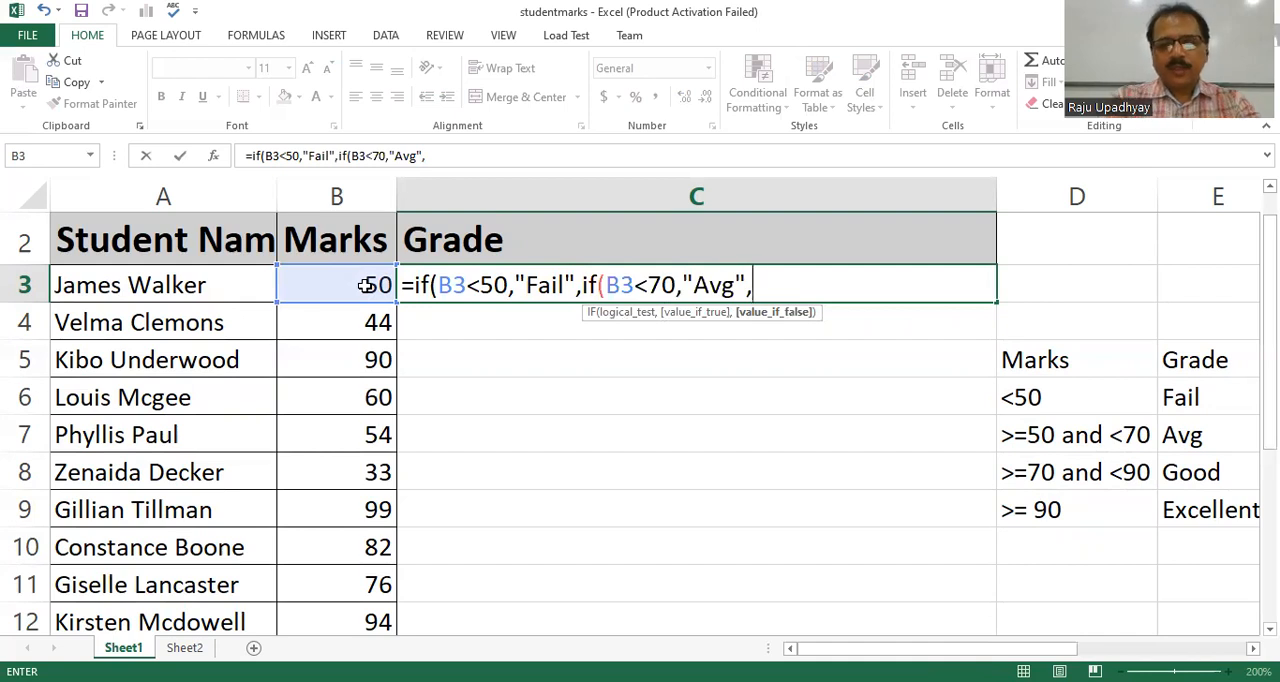
# Nest a third IF in the C3 formula, testing B3<90 with "Good" as its true value.
pyautogui.write('if')
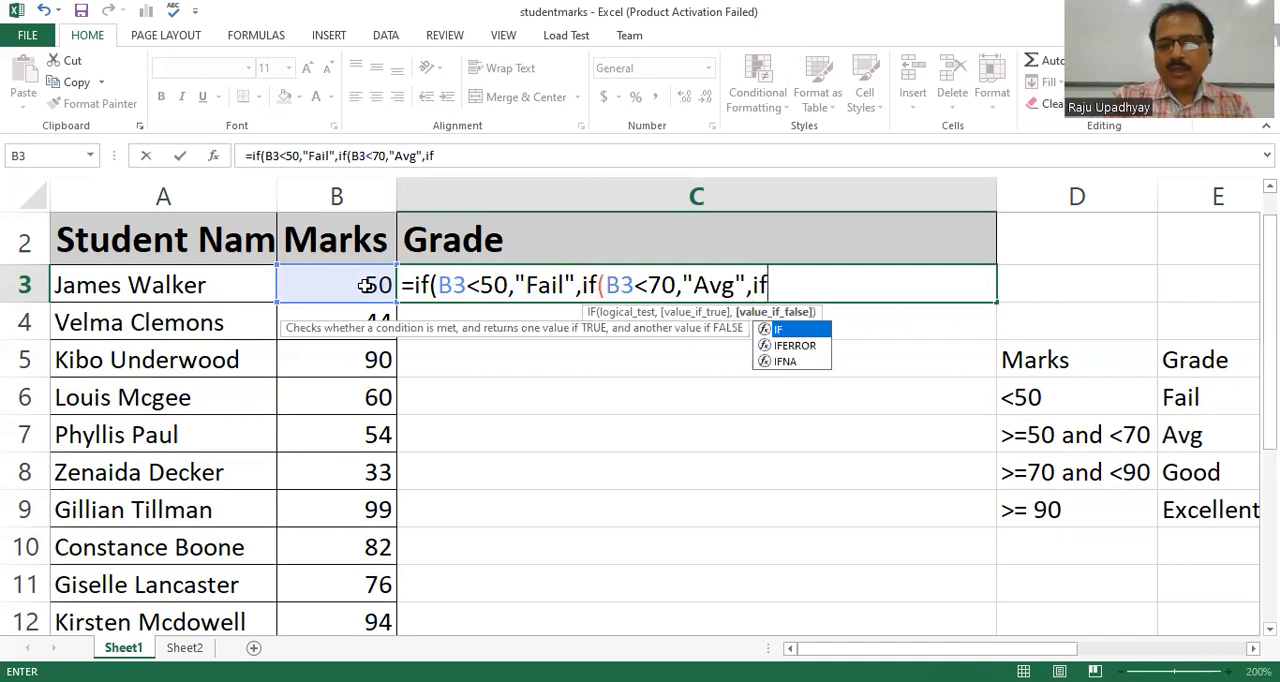
pyautogui.write('(')
pyautogui.click(330, 294)
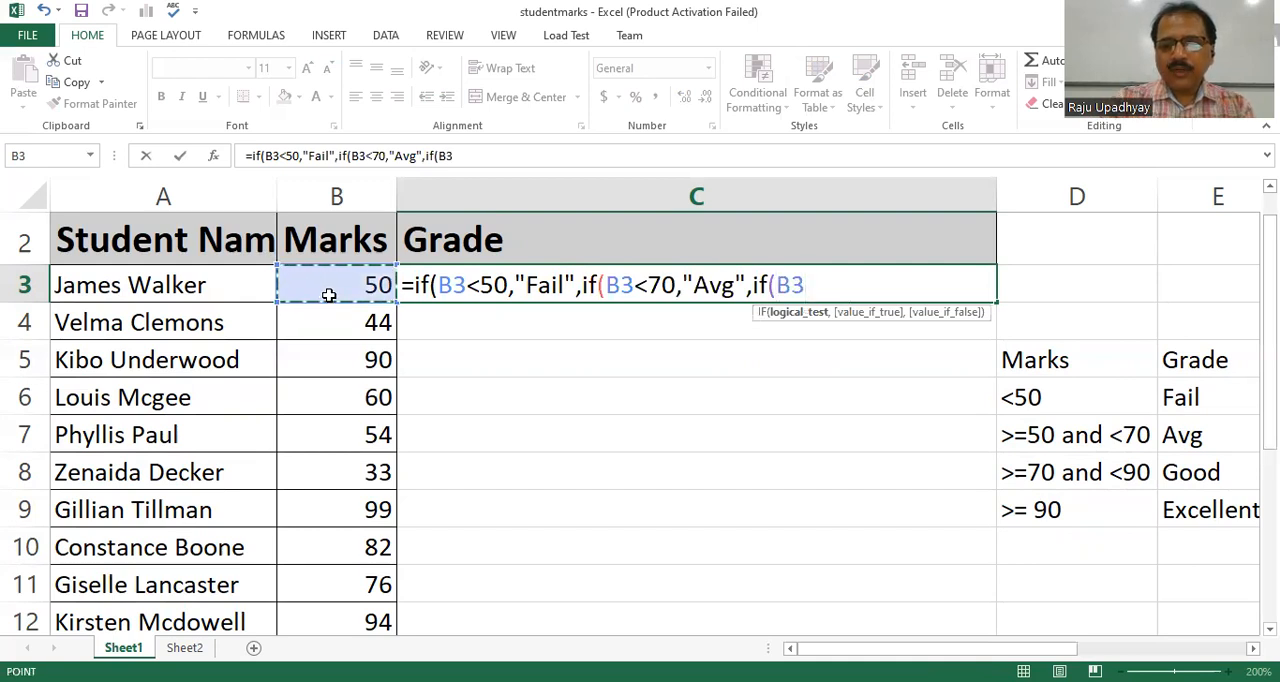
pyautogui.write('<90')
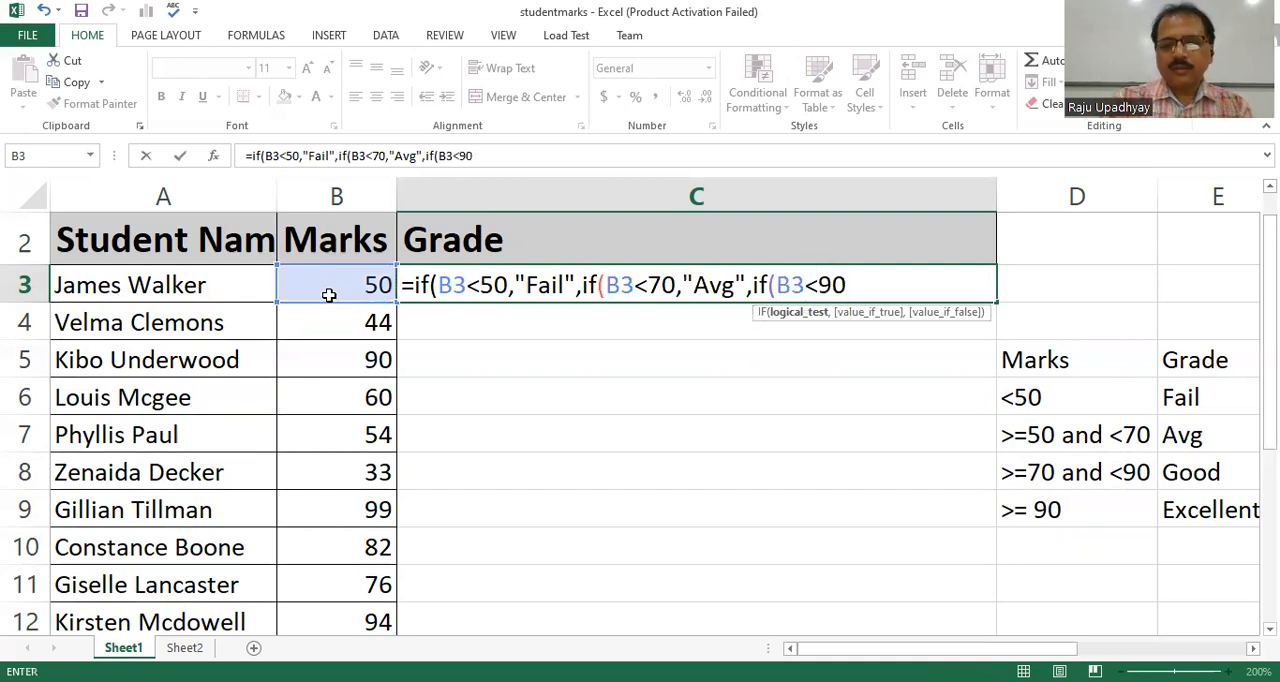
pyautogui.write(',"')
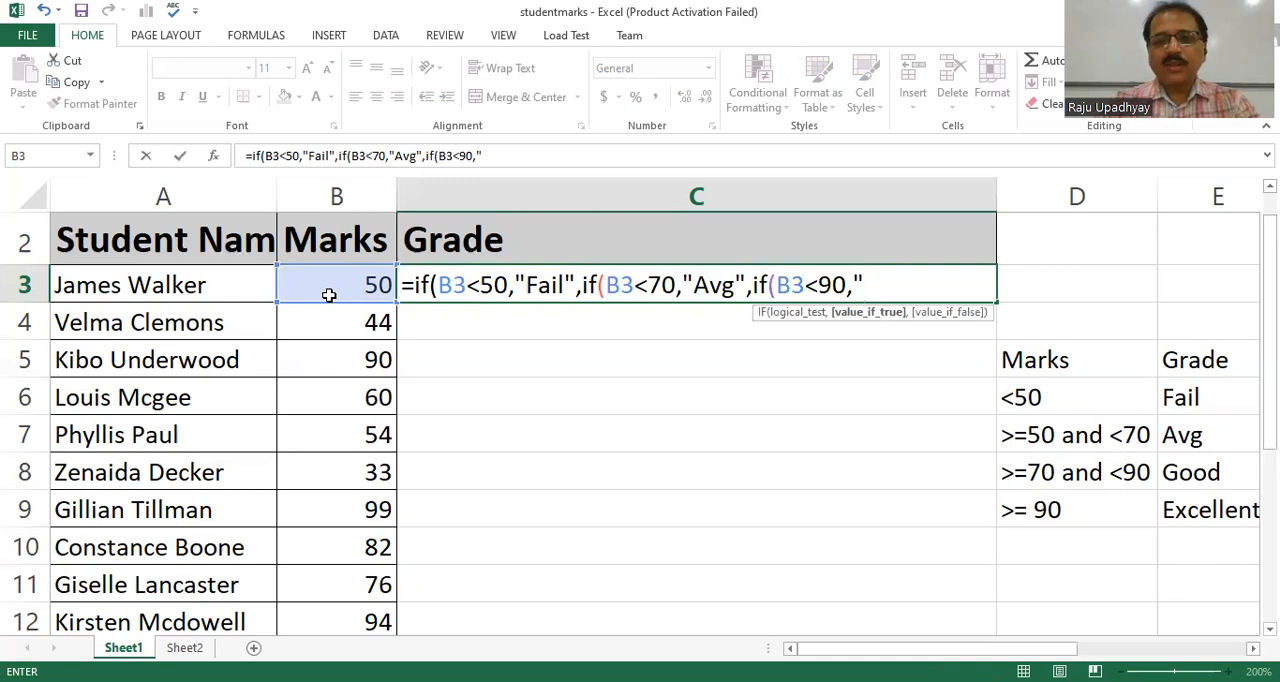
pyautogui.write('Goo')
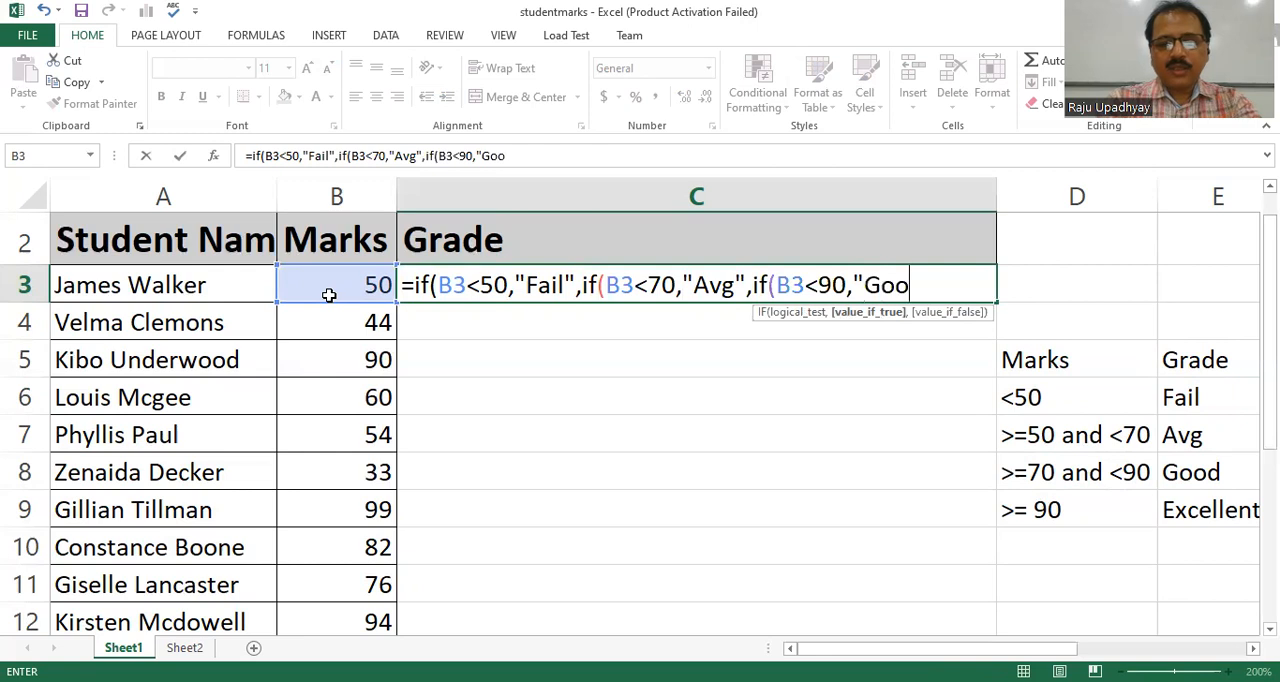
pyautogui.write('d"')
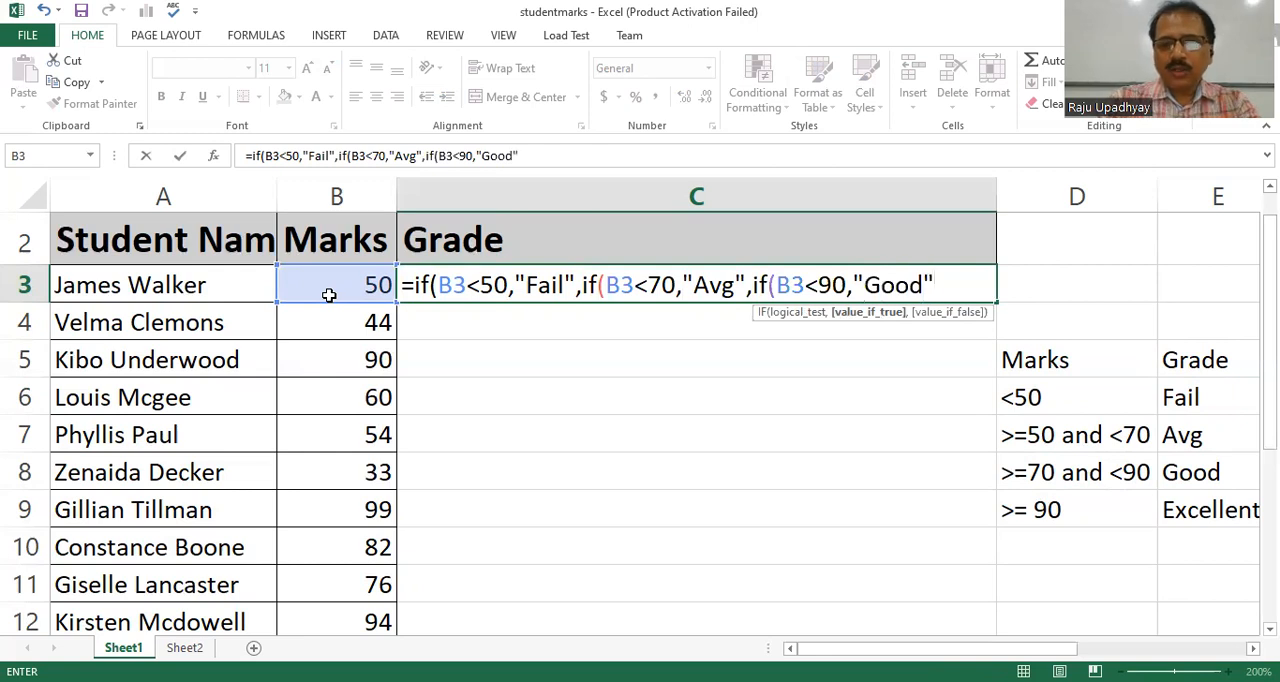
pyautogui.write(',')
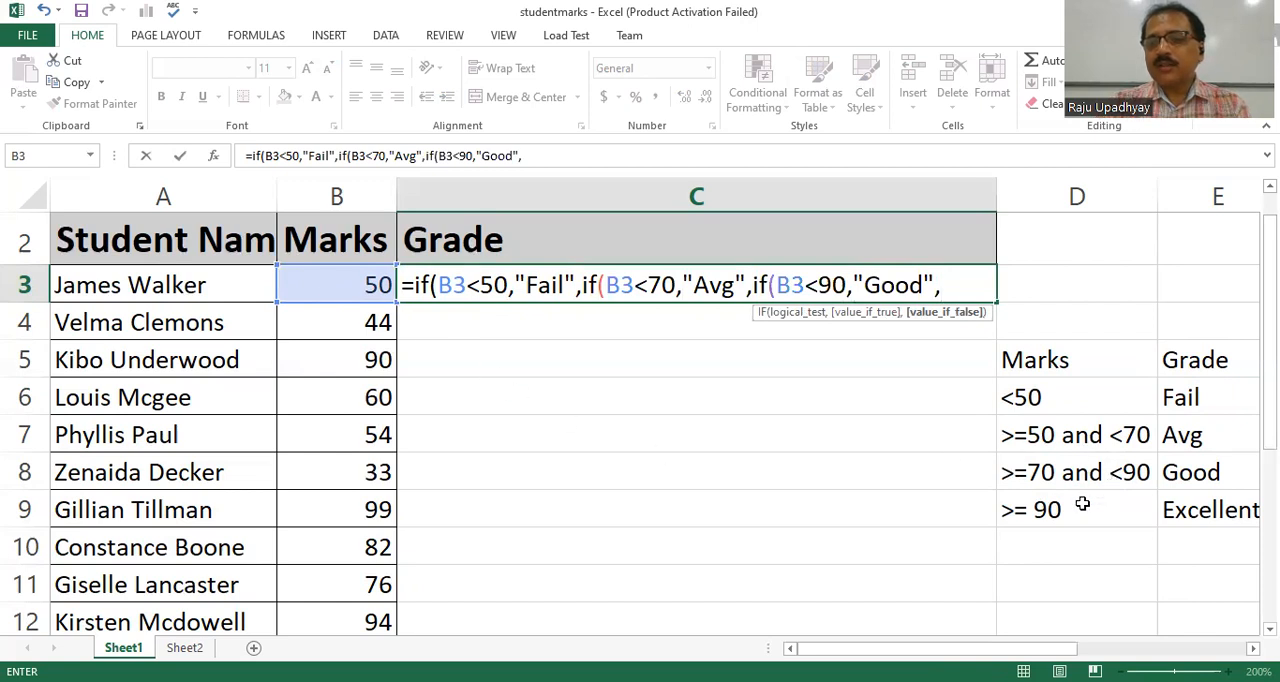
# Finish the C3 formula with "Excellent" as the last false value, close all three IFs, and enter it.
pyautogui.write('"Exce')
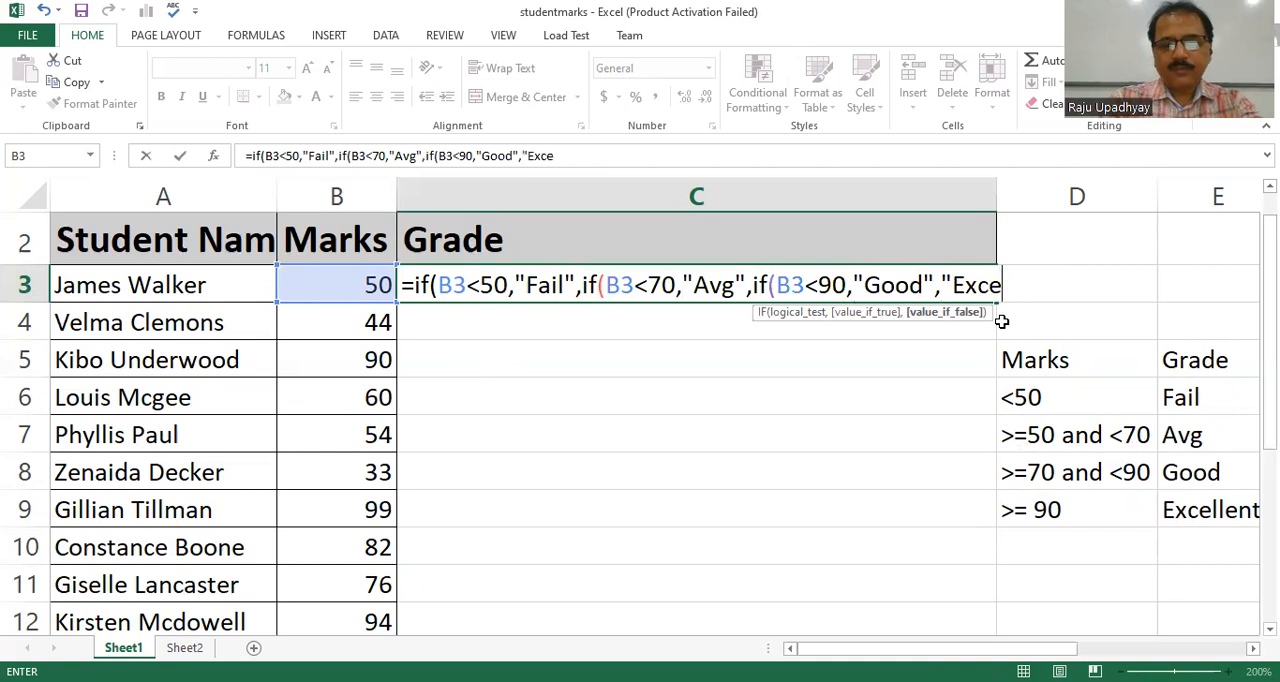
pyautogui.write('llent"')
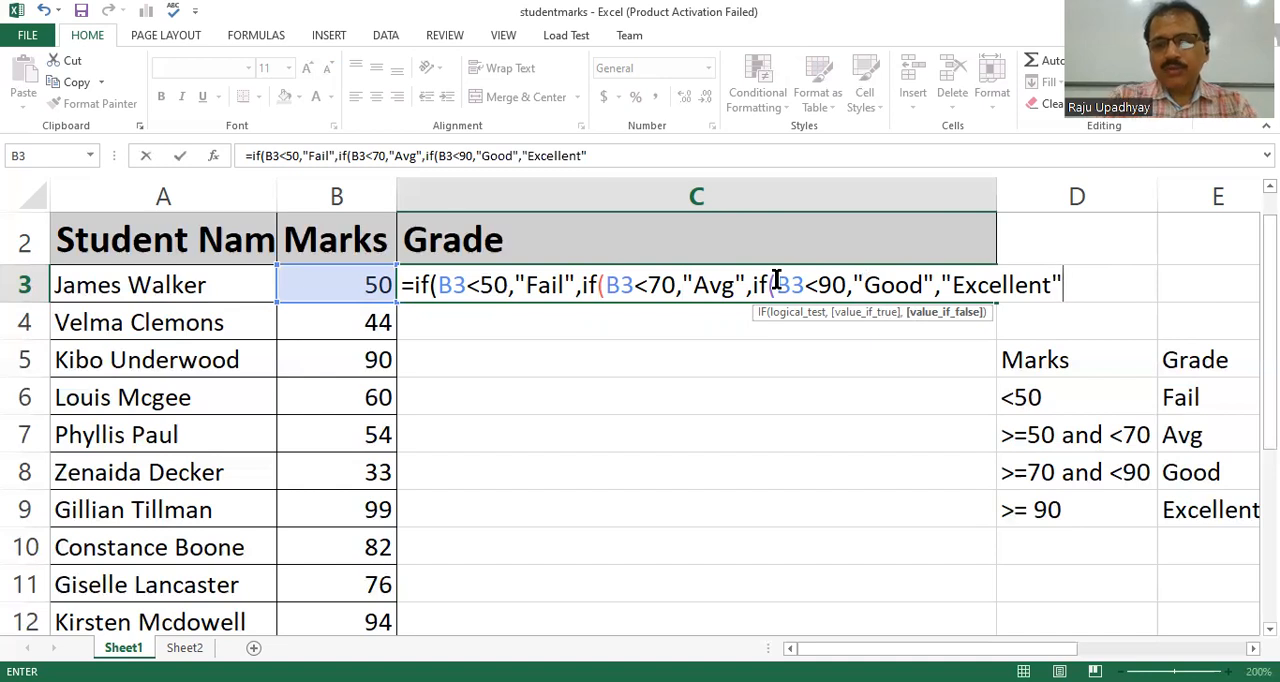
pyautogui.write(')')
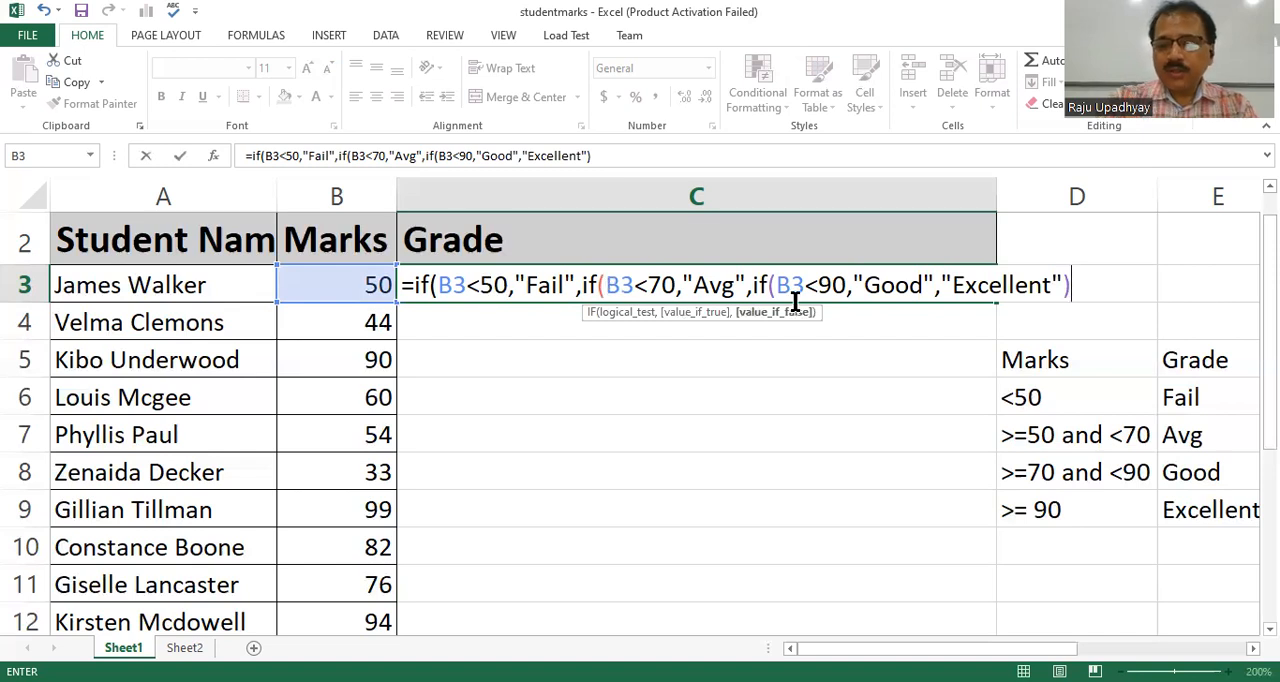
pyautogui.write(')')
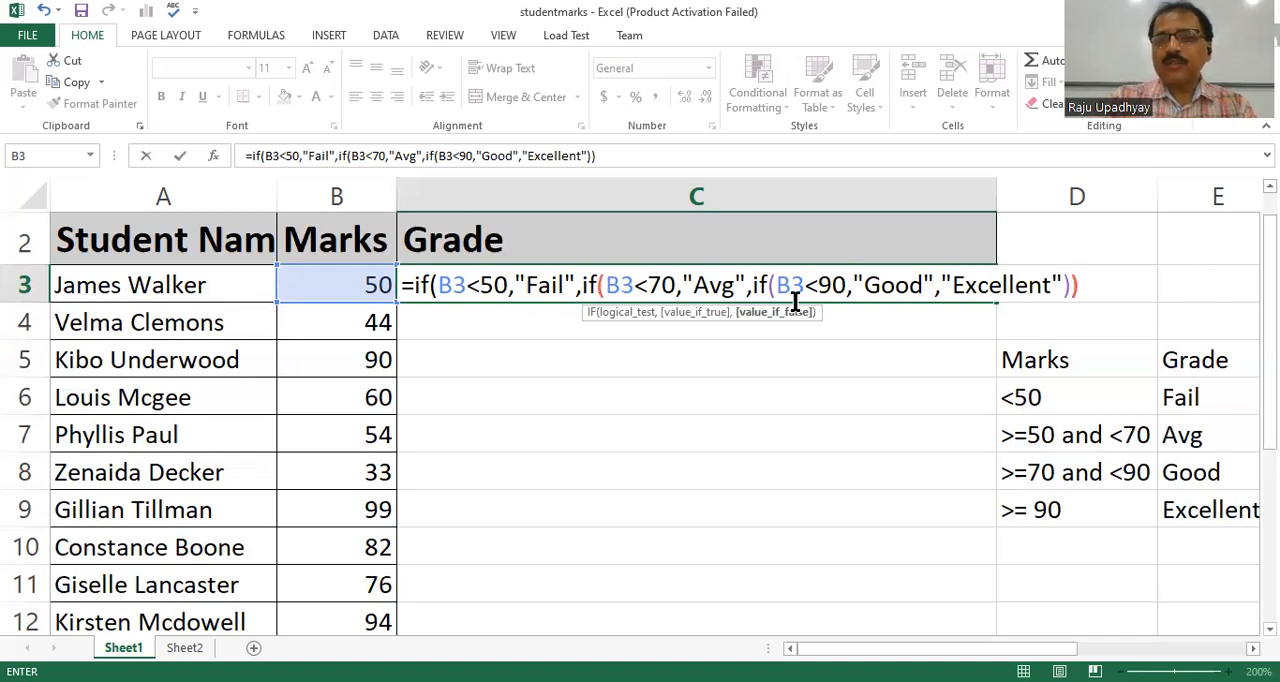
pyautogui.write(')')
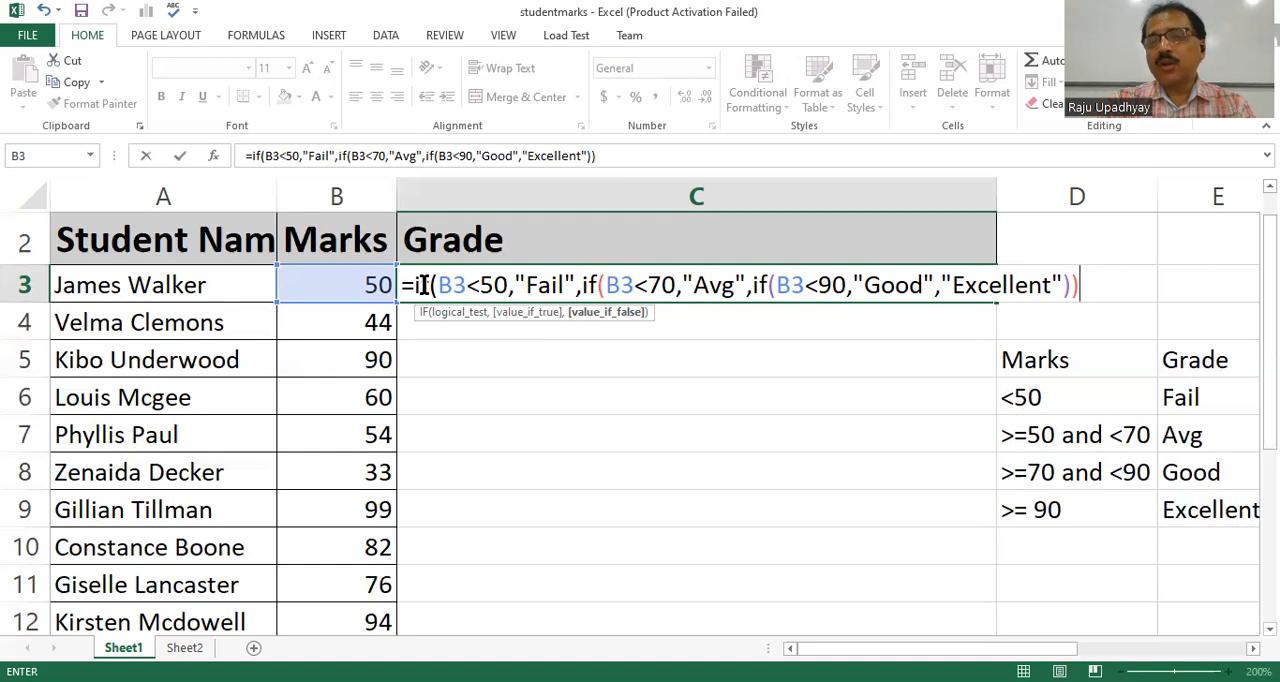
pyautogui.write(')')
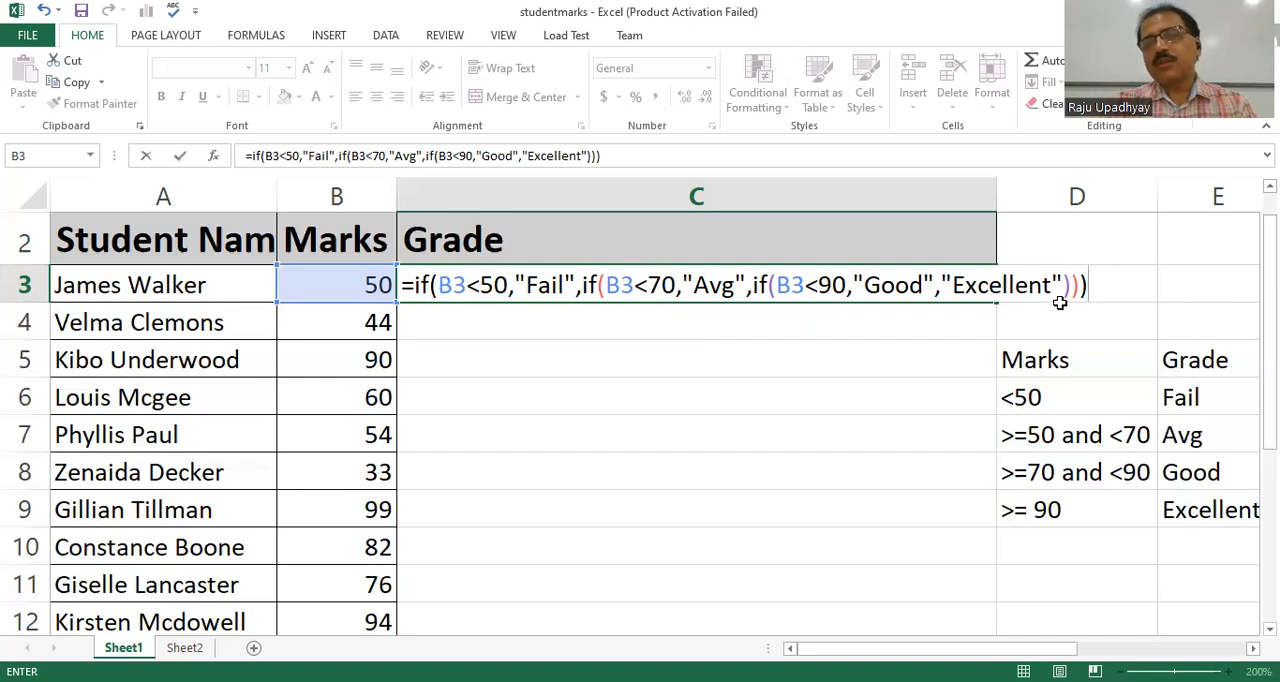
pyautogui.press('Return')
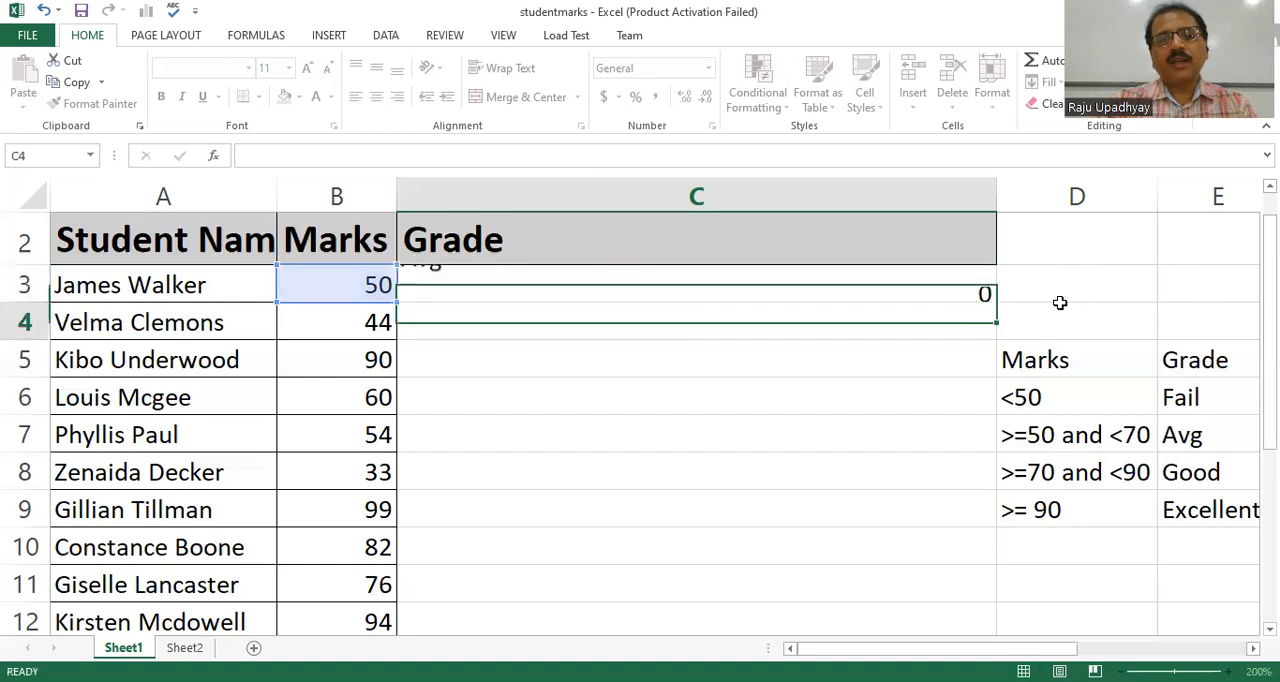
# Fill the C3 grade formula down the Grade column through C12.
pyautogui.click(537, 286)
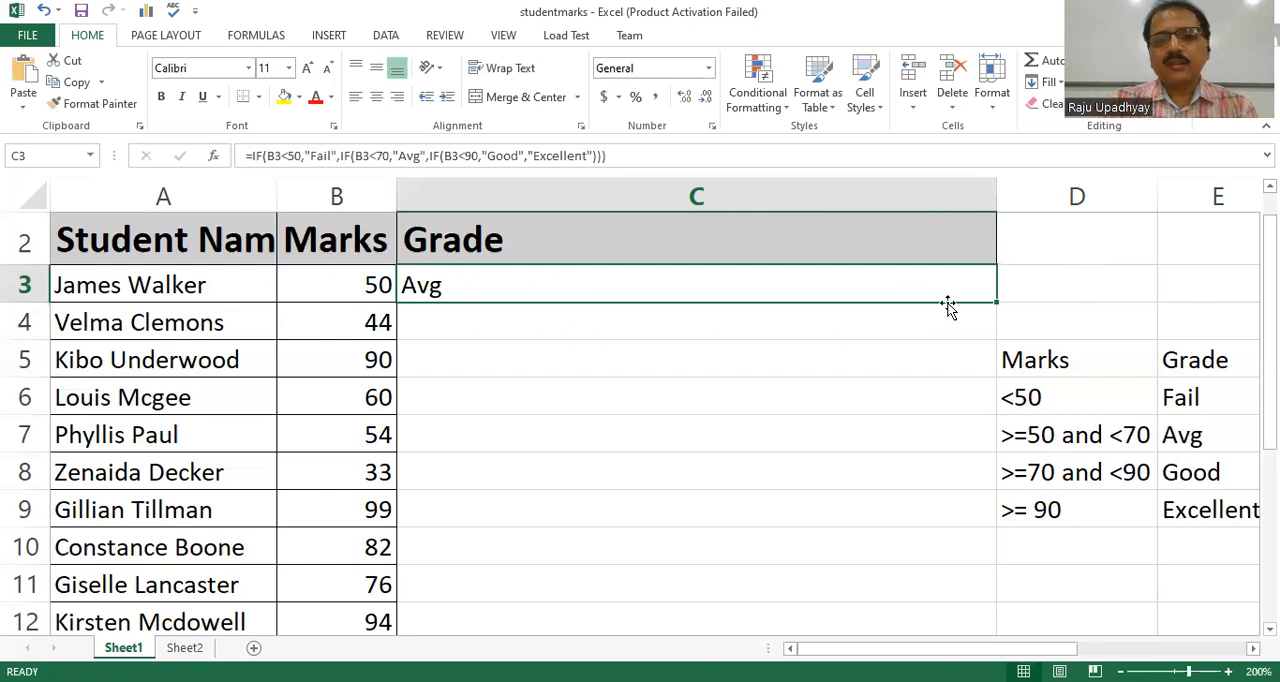
pyautogui.moveTo(995, 303); pyautogui.dragTo(983, 622)
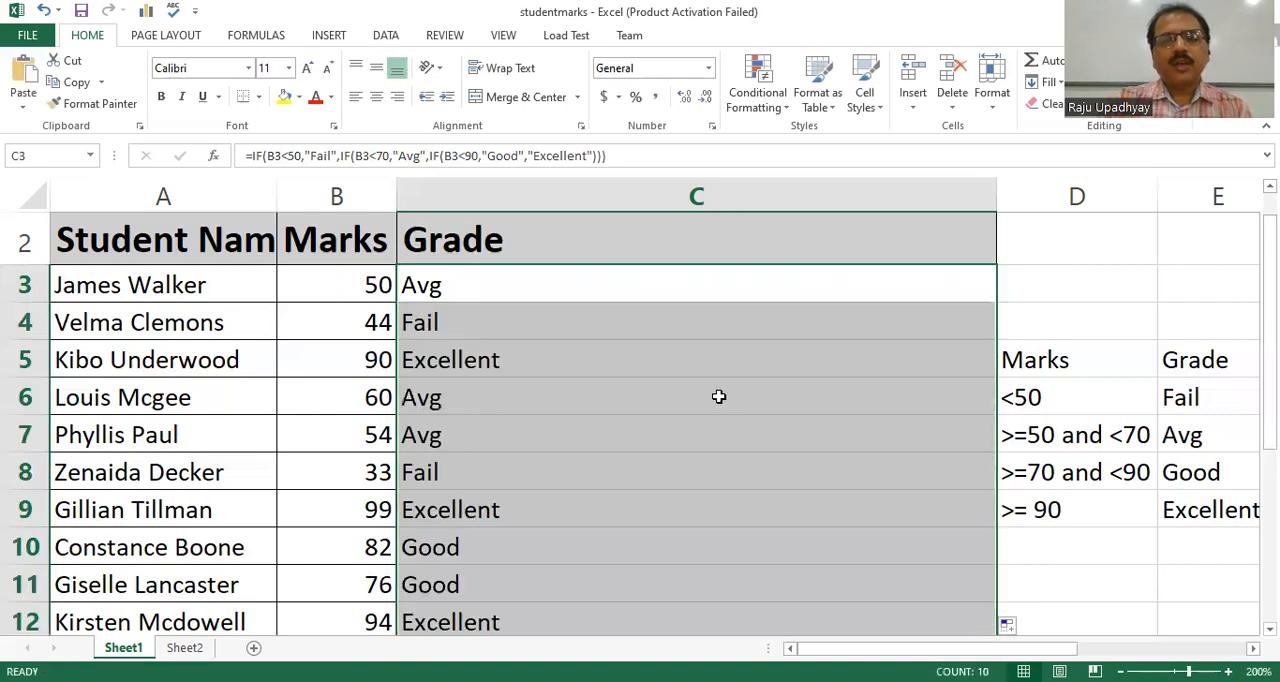
pyautogui.click(620, 318)
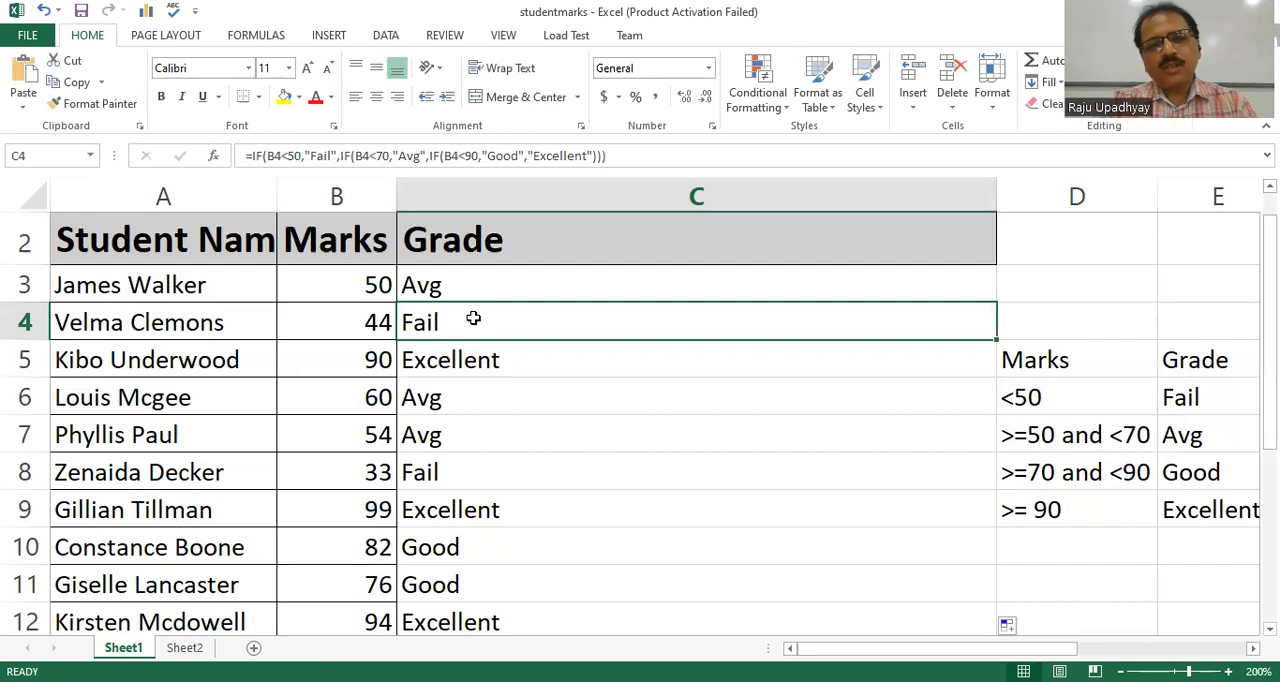
# Open the C3 formula for editing and highlight the nested IFs that form the outer IF's false value.
pyautogui.click(460, 285)
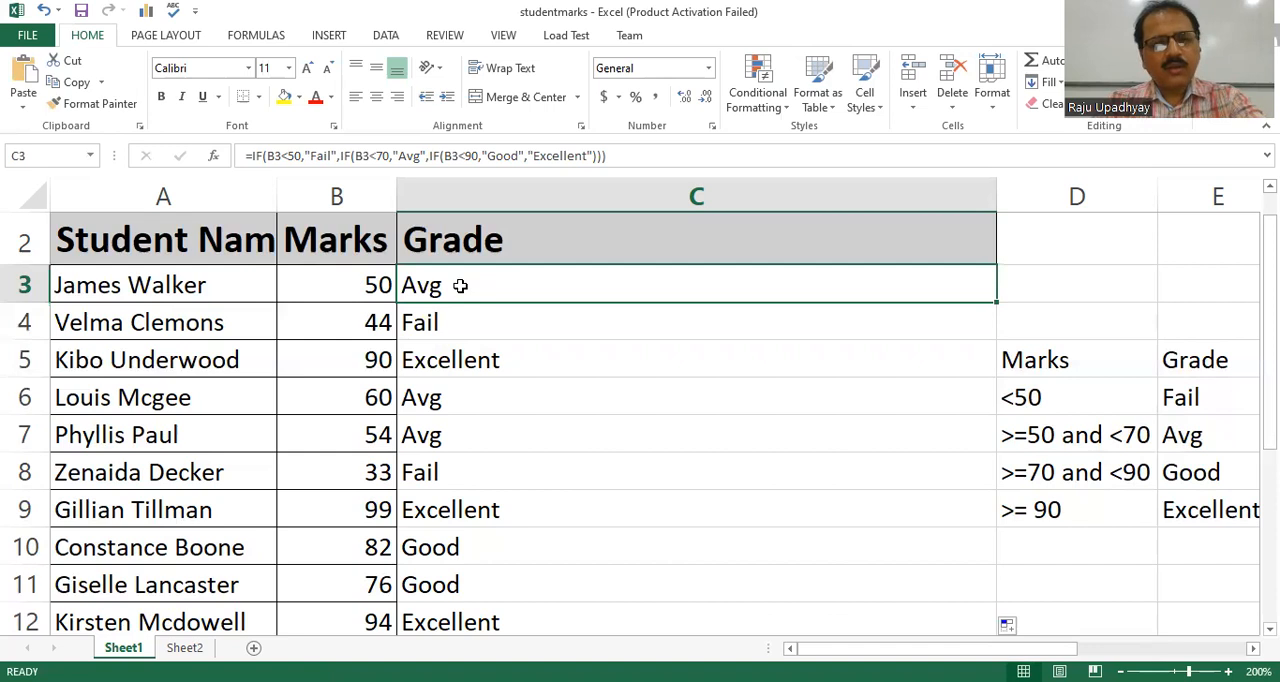
pyautogui.press('F2')
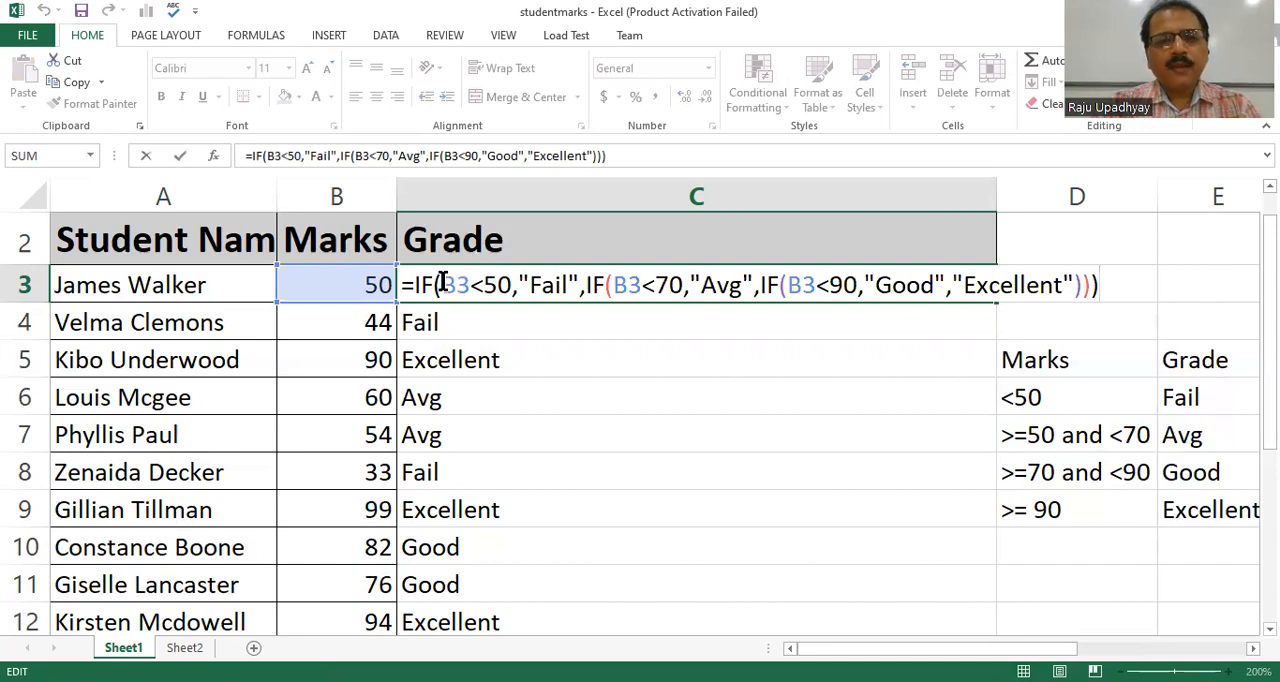
pyautogui.moveTo(443, 284); pyautogui.dragTo(1091, 287)
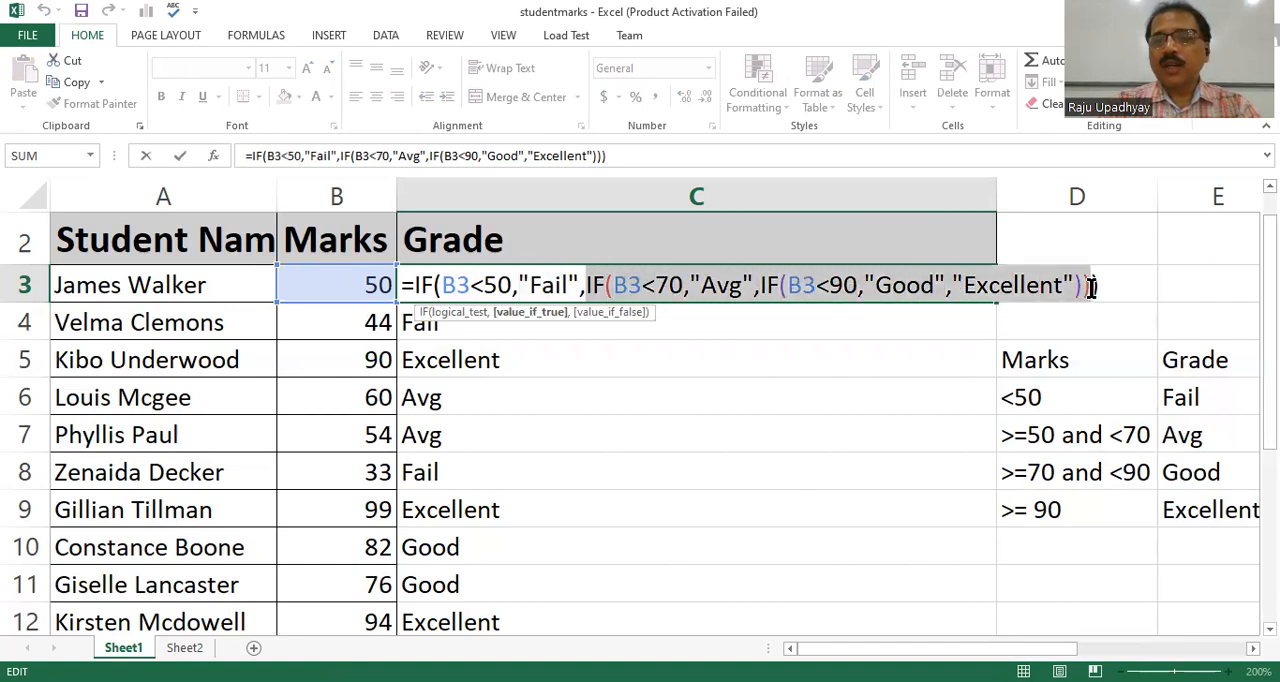